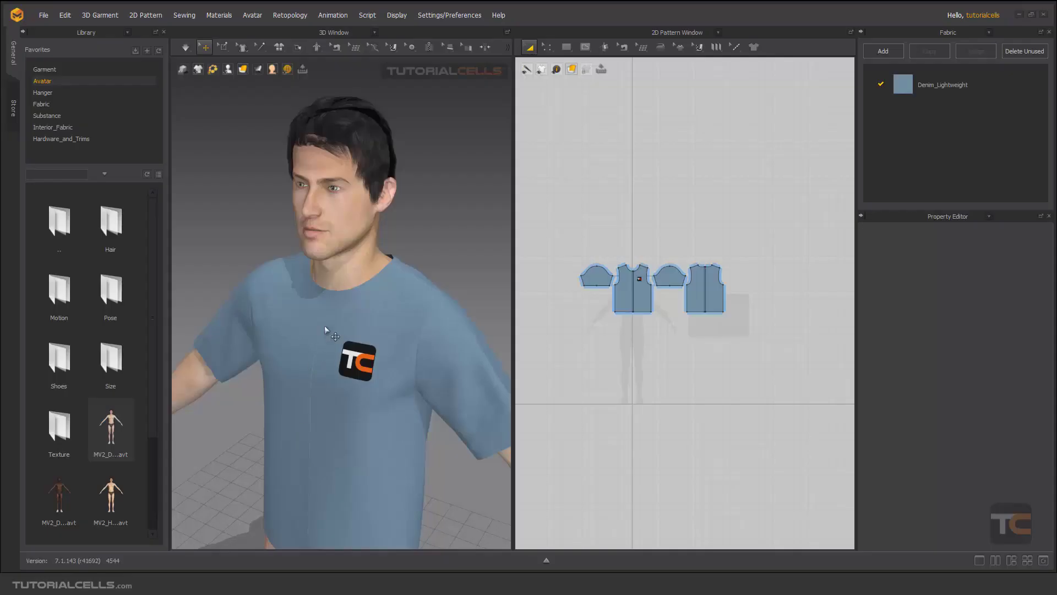
- Zoom in on the avatar's neck and select its skin mesh, showing Skin Offset 3.0 and friction 0.80/0.05
{"action": "scroll", "coordinate": [374, 278], "scroll_direction": "up", "scroll_amount": 5}
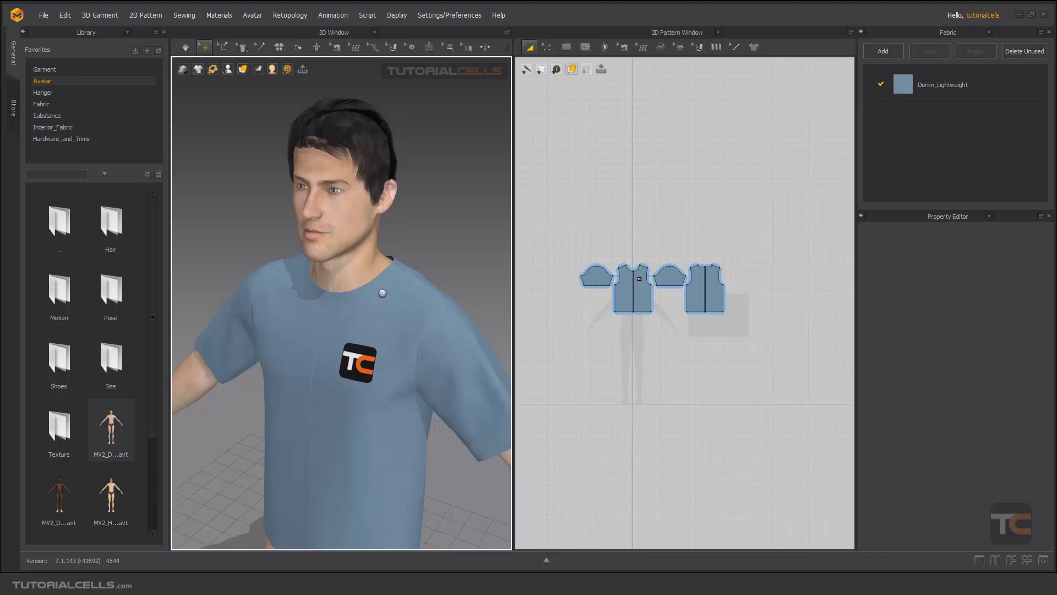
{"action": "scroll", "coordinate": [378, 279], "scroll_direction": "up", "scroll_amount": 2}
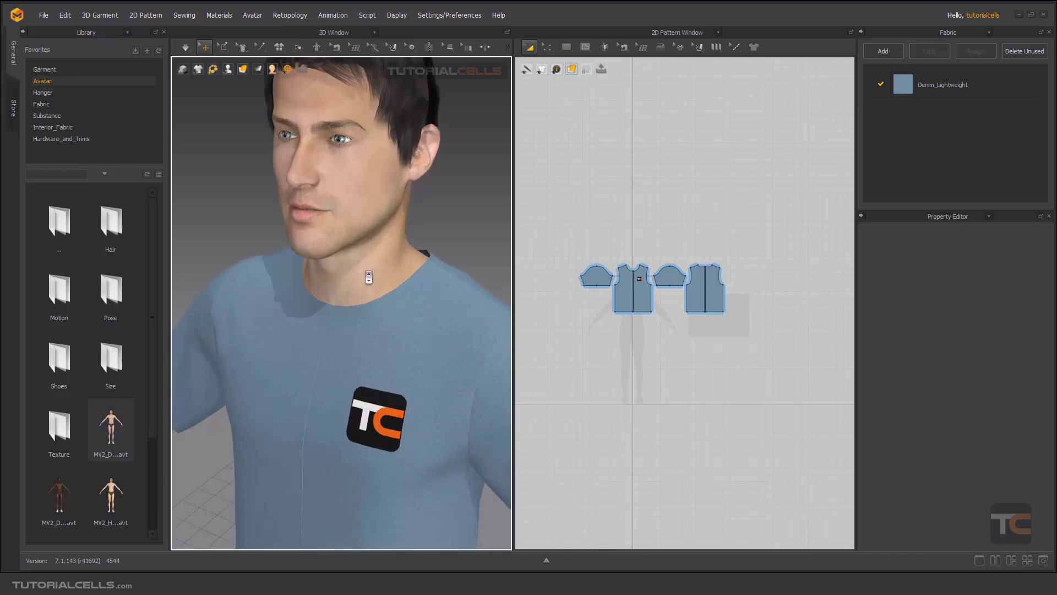
{"action": "left_click", "coordinate": [365, 269]}
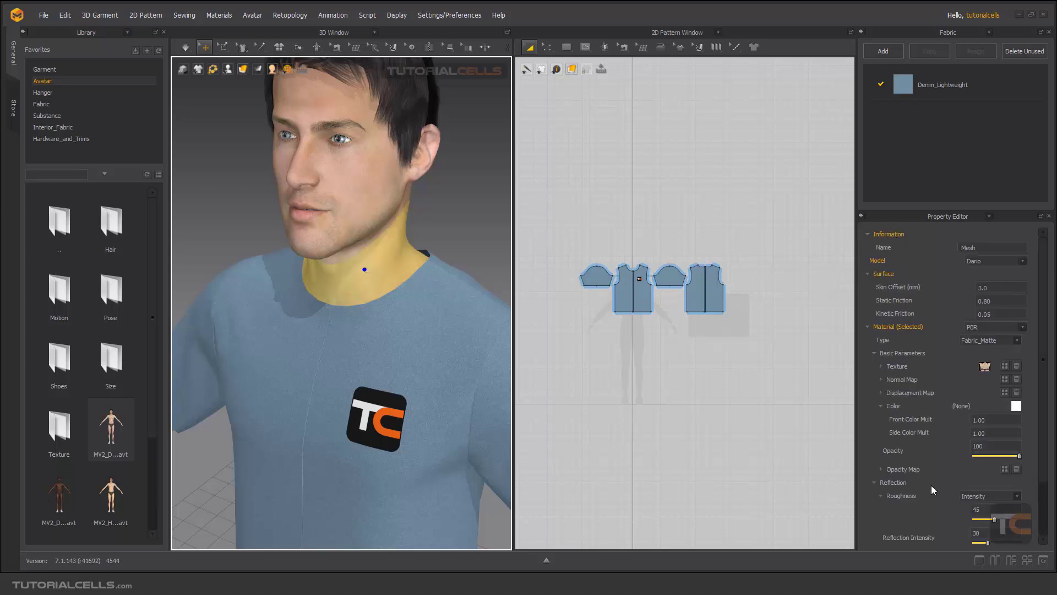
{"action": "scroll", "coordinate": [932, 489], "scroll_direction": "down", "scroll_amount": 3}
{"action": "scroll", "coordinate": [932, 489], "scroll_direction": "up", "scroll_amount": 3}
- Turn off Show Garment to hide the T-shirt, then zoom around the bare avatar body
{"action": "left_click", "coordinate": [199, 69]}
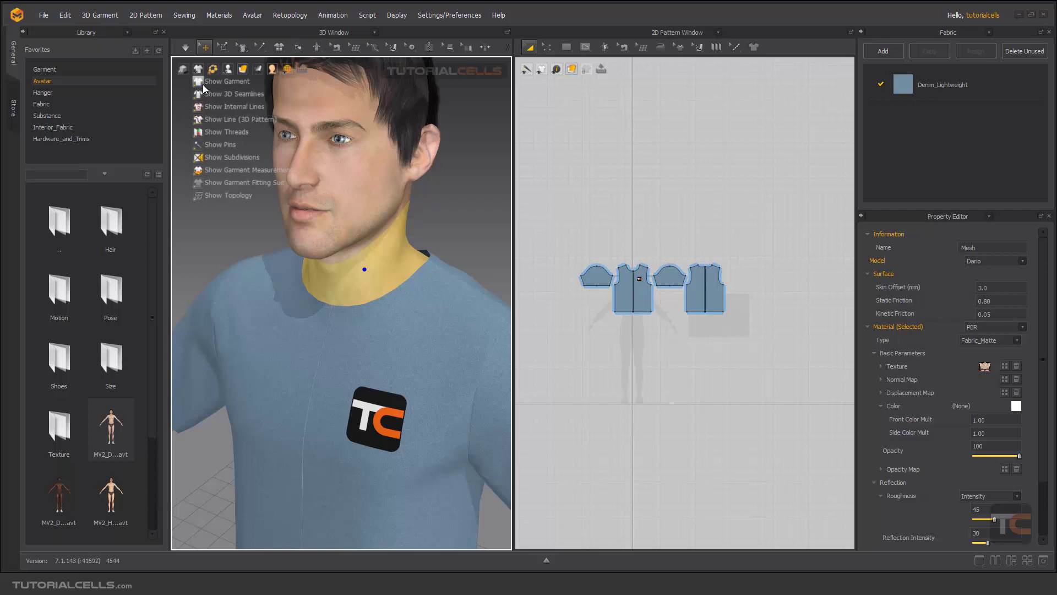
{"action": "left_click", "coordinate": [207, 84]}
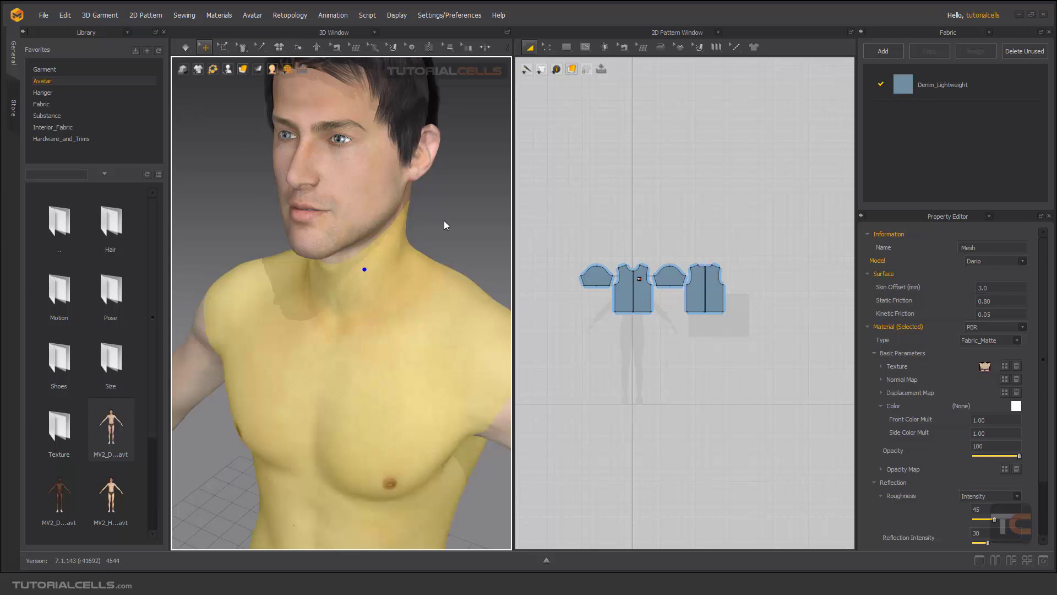
{"action": "scroll", "coordinate": [400, 256], "scroll_direction": "down", "scroll_amount": 3}
{"action": "scroll", "coordinate": [401, 256], "scroll_direction": "down", "scroll_amount": 5}
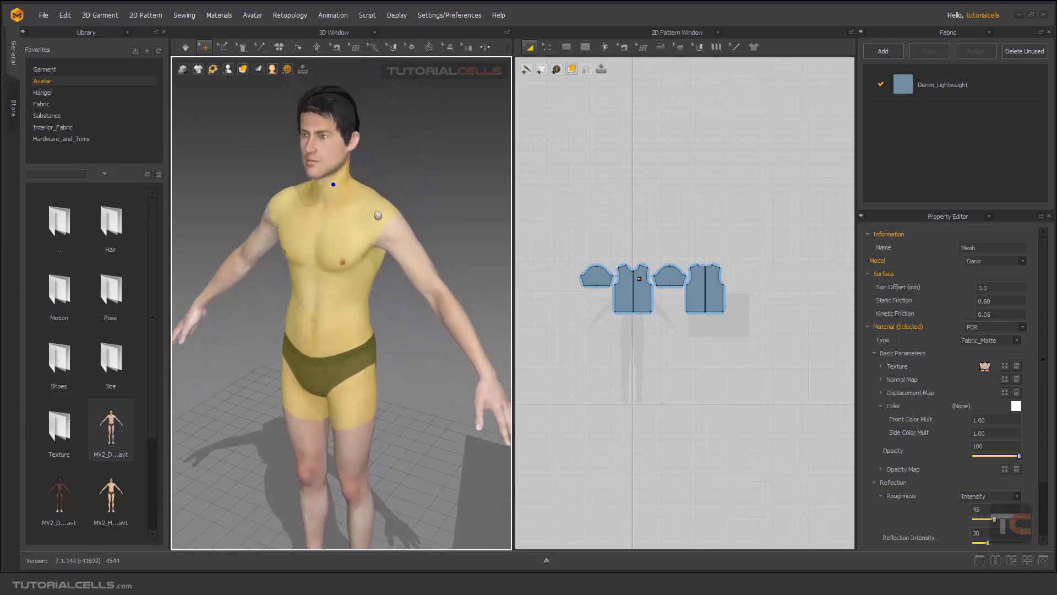
{"action": "scroll", "coordinate": [407, 249], "scroll_direction": "down", "scroll_amount": 1}
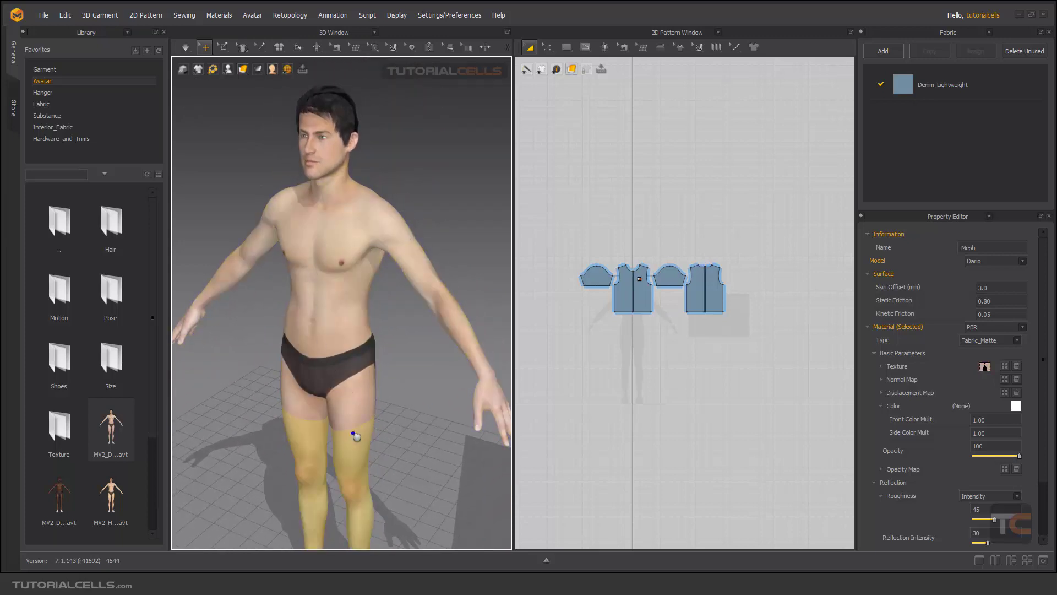
{"action": "scroll", "coordinate": [352, 412], "scroll_direction": "down", "scroll_amount": 2}
{"action": "scroll", "coordinate": [325, 253], "scroll_direction": "up", "scroll_amount": 2}
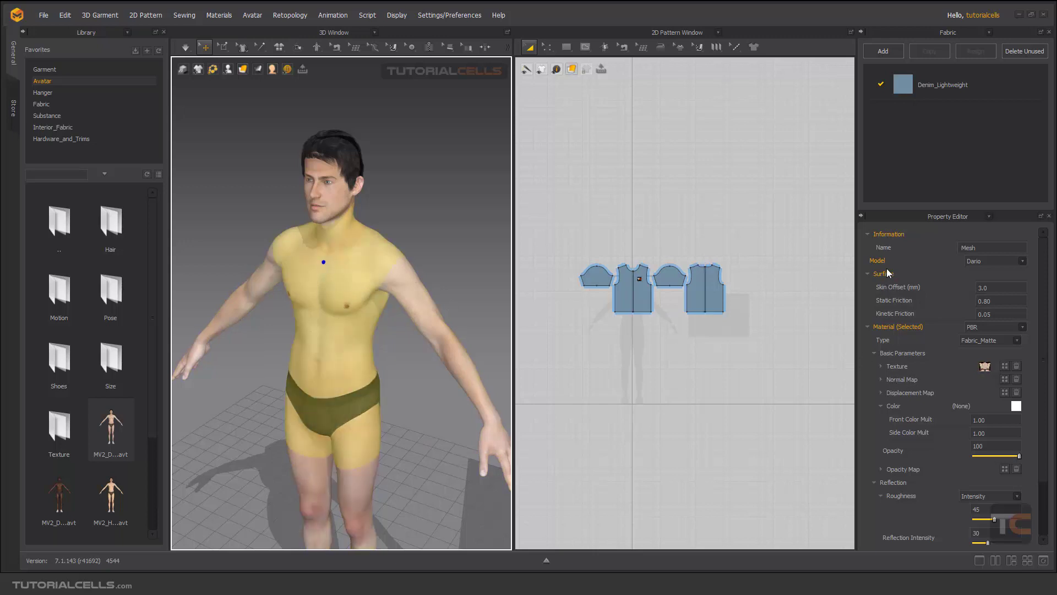
{"action": "scroll", "coordinate": [361, 266], "scroll_direction": "up", "scroll_amount": 5}
- Pan up to the face and expand the Smooth Avatar group, showing Smooth with Division Level 1
{"action": "middle_click_drag", "start_coordinate": [373, 259], "coordinate": [381, 307]}
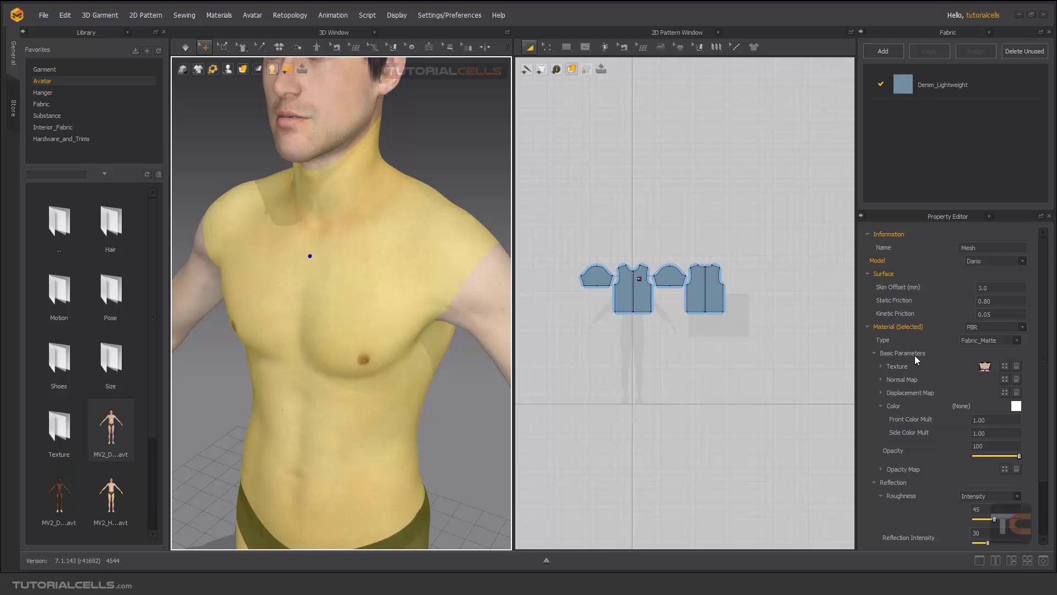
{"action": "scroll", "coordinate": [907, 374], "scroll_direction": "down", "scroll_amount": 3}
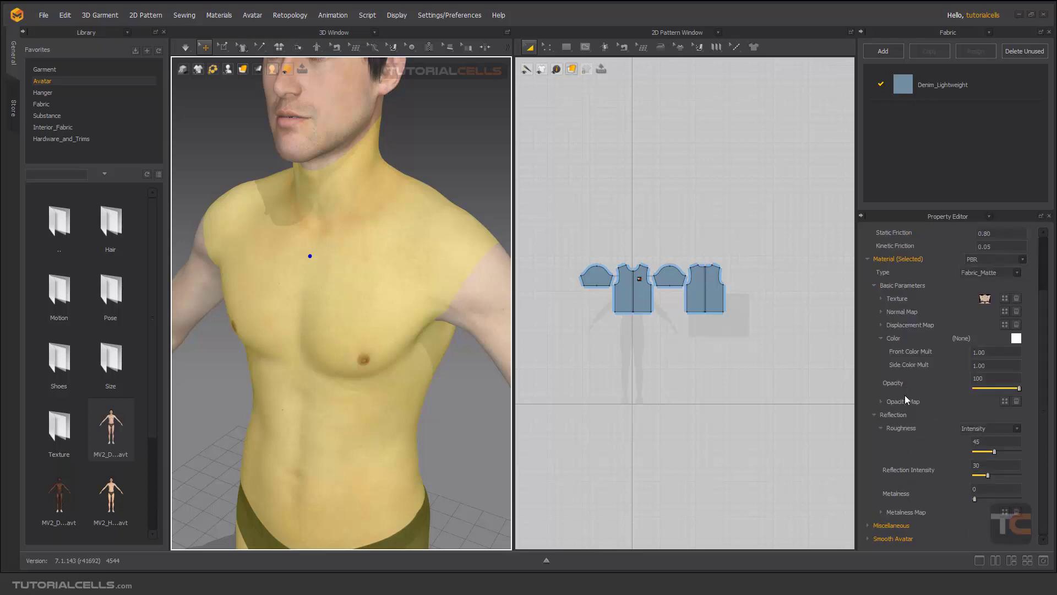
{"action": "left_click", "coordinate": [868, 539]}
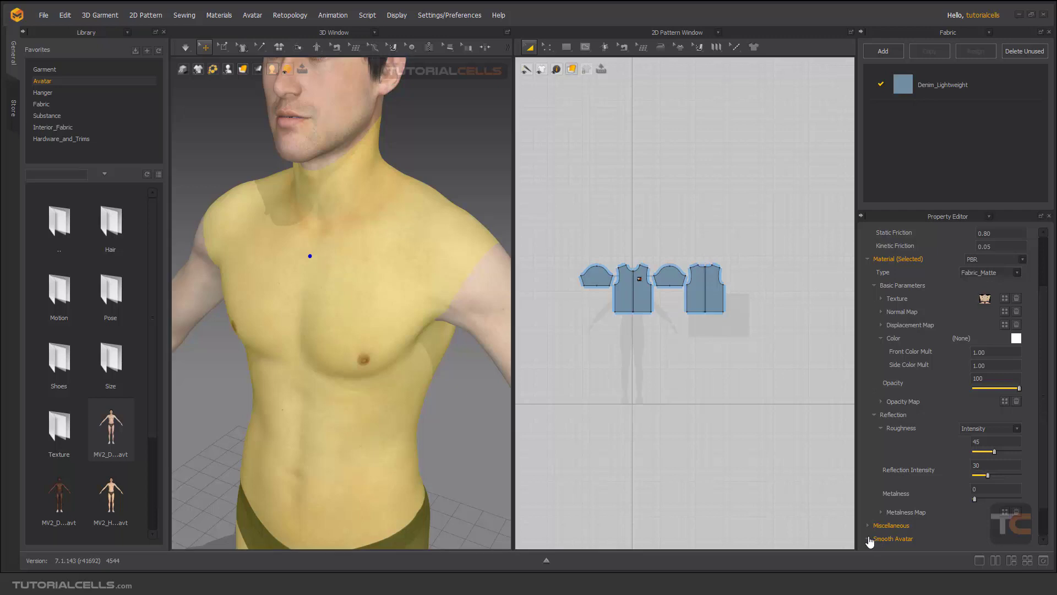
{"action": "scroll", "coordinate": [880, 523], "scroll_direction": "down", "scroll_amount": 2}
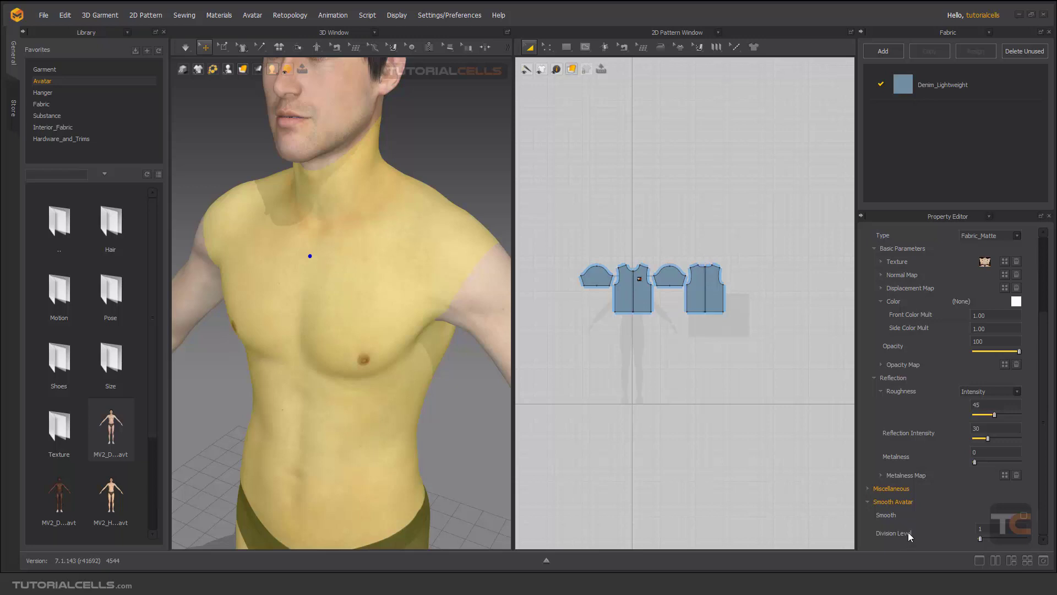
{"action": "scroll", "coordinate": [907, 532], "scroll_direction": "up", "scroll_amount": 5}
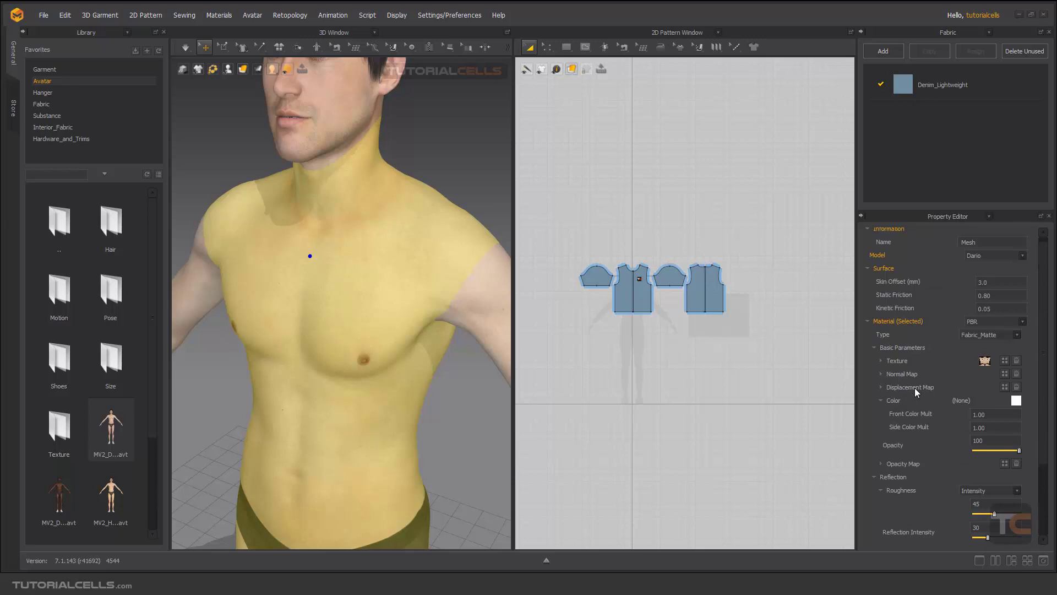
{"action": "left_click", "coordinate": [985, 362]}
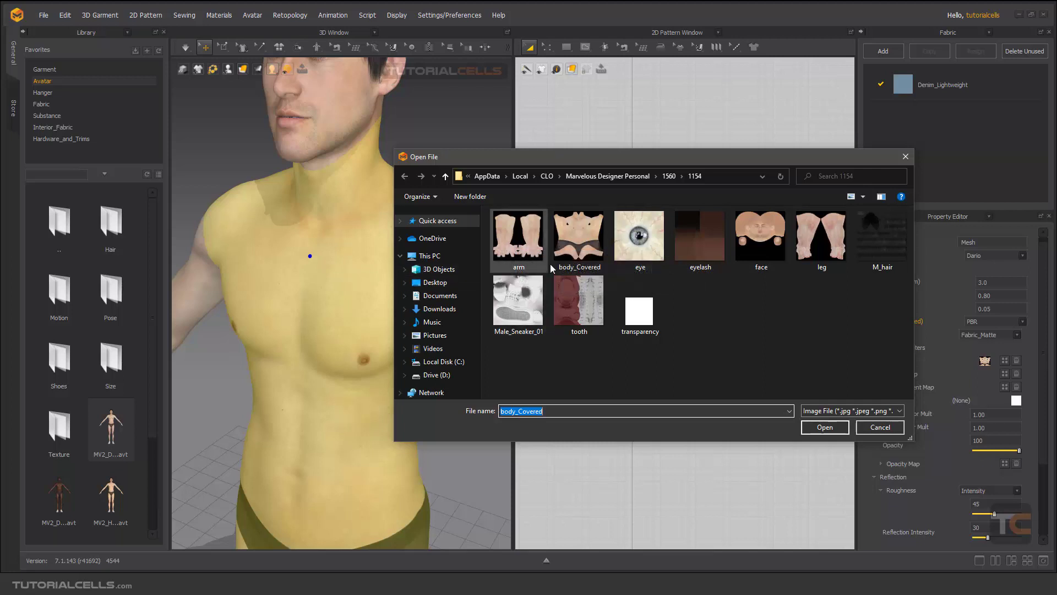
{"action": "left_click", "coordinate": [582, 257]}
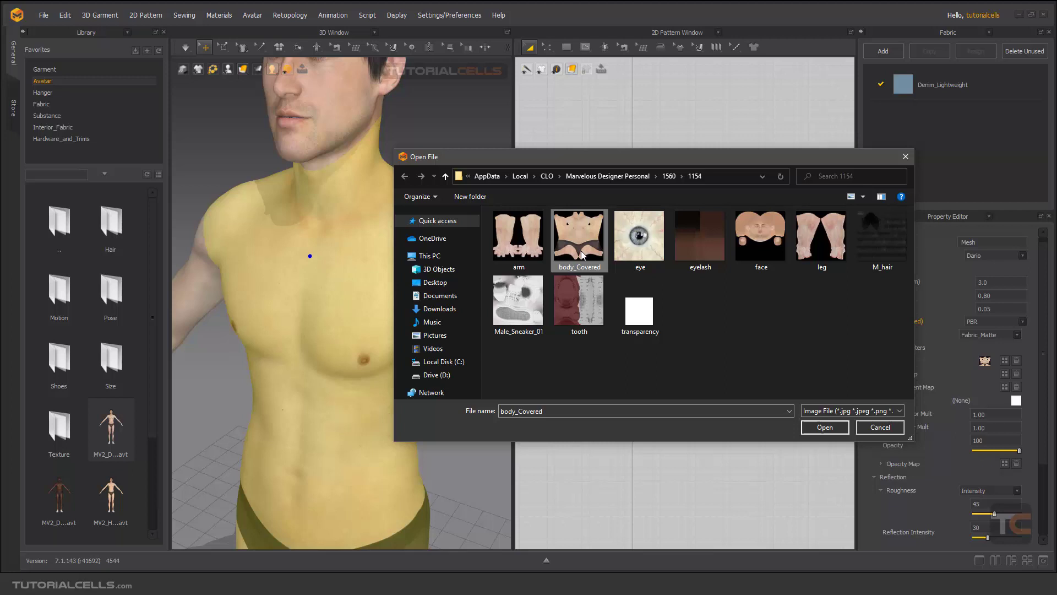
{"action": "left_click", "coordinate": [762, 233]}
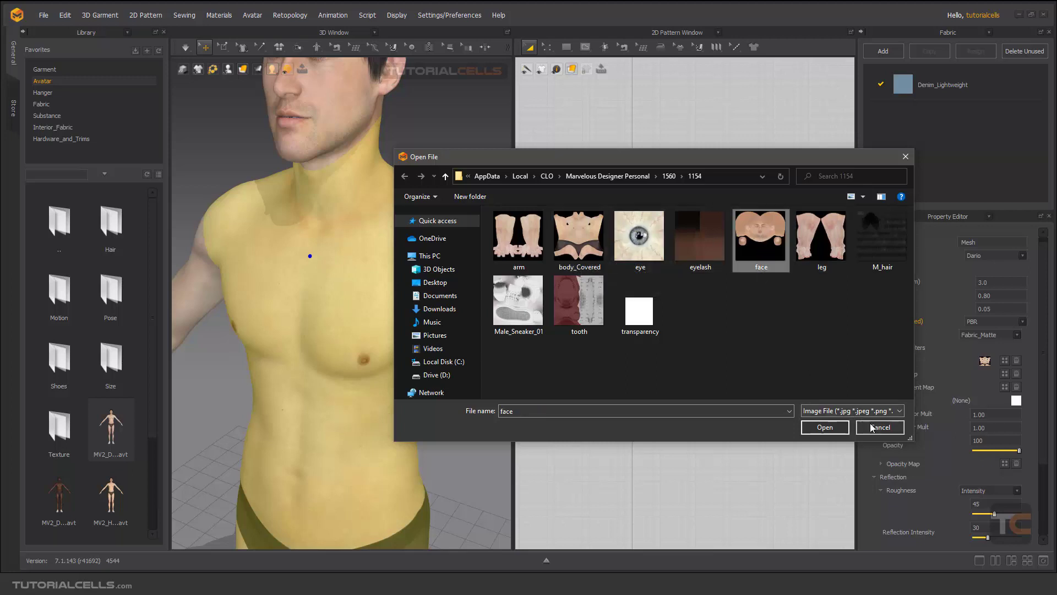
{"action": "left_click", "coordinate": [825, 426]}
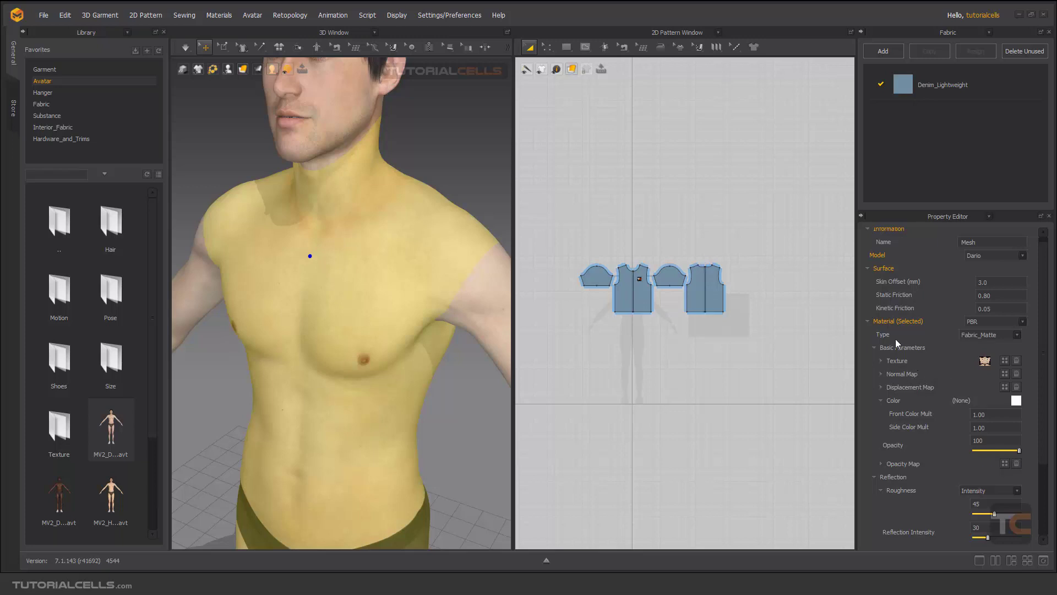
- Collapse the Material and Smooth Avatar groups, toggle Miscellaneous open and shut, and frame the face
{"action": "left_click", "coordinate": [867, 322]}
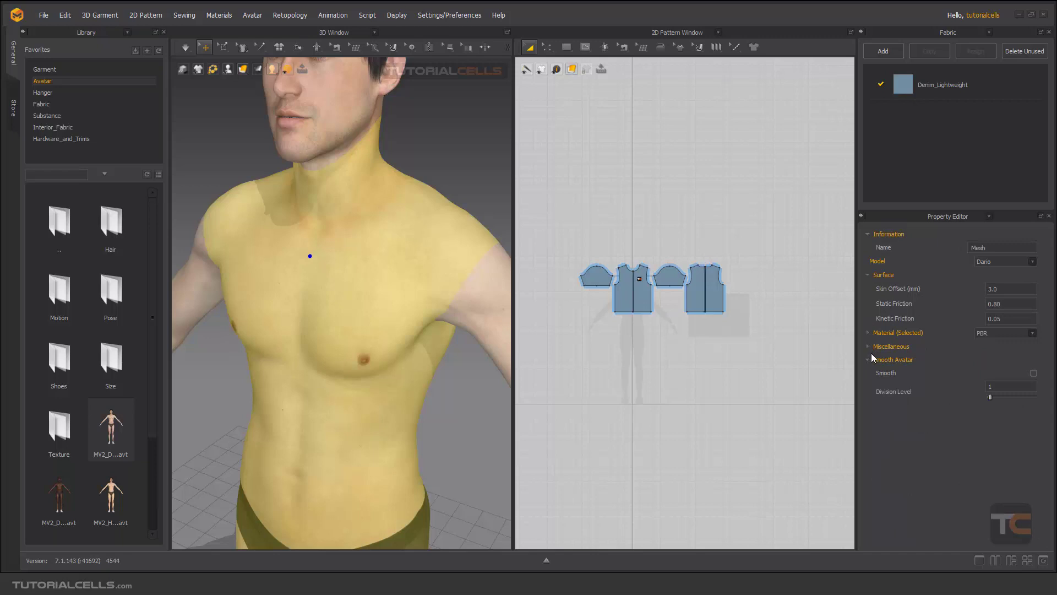
{"action": "left_click", "coordinate": [872, 359]}
{"action": "left_click", "coordinate": [869, 346]}
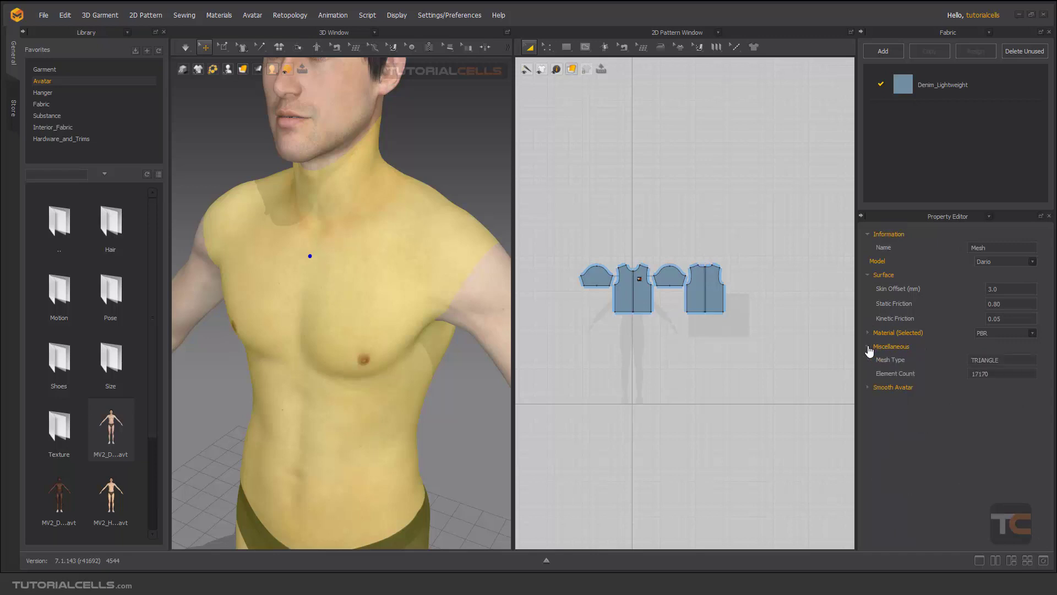
{"action": "left_click", "coordinate": [868, 347]}
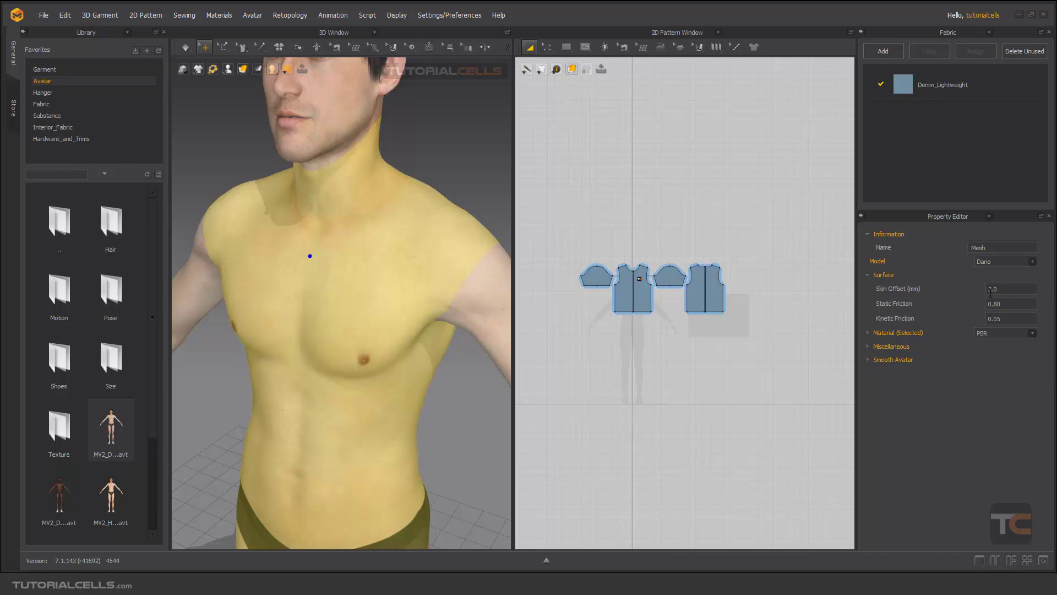
{"action": "middle_click_drag", "start_coordinate": [385, 264], "coordinate": [391, 295]}
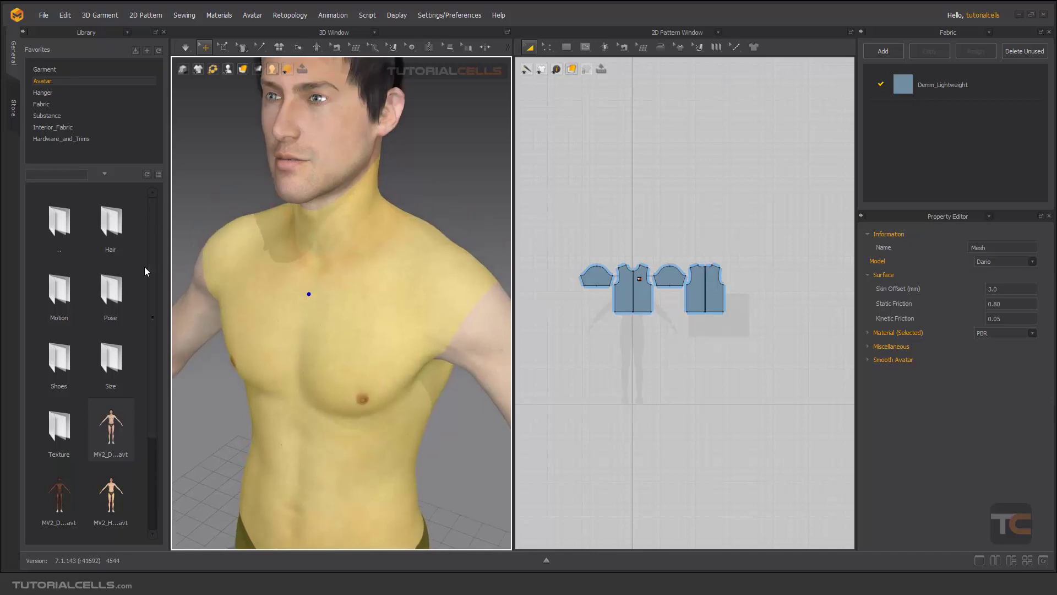
- Enable Show Garment to restore the blue TC shirt, zoom in on its collar, and select Skin Offset
{"action": "left_click", "coordinate": [198, 70]}
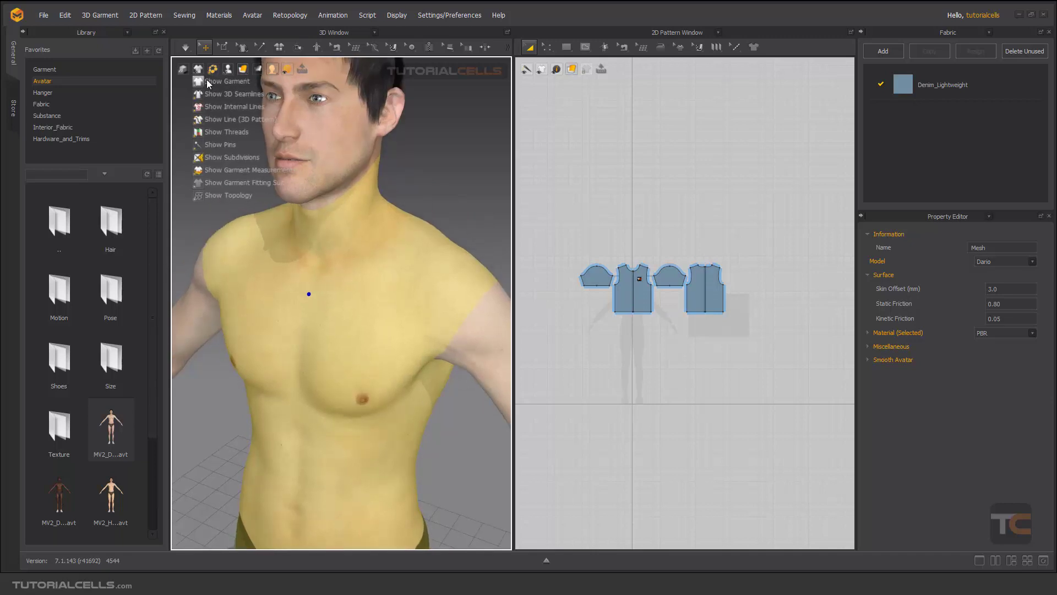
{"action": "left_click", "coordinate": [205, 81]}
{"action": "scroll", "coordinate": [318, 224], "scroll_direction": "up", "scroll_amount": 5}
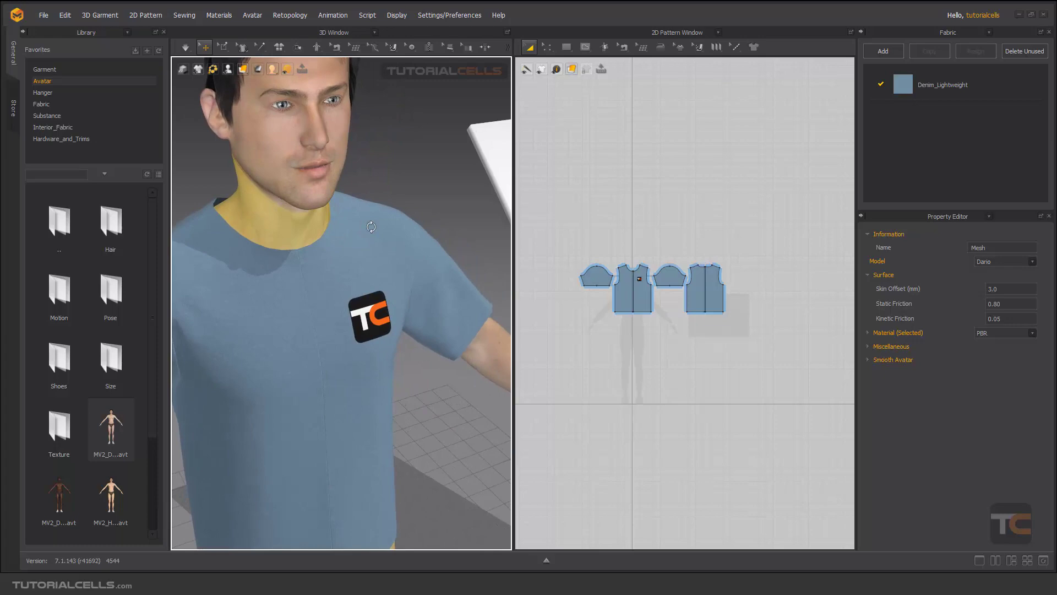
{"action": "scroll", "coordinate": [328, 194], "scroll_direction": "up", "scroll_amount": 6}
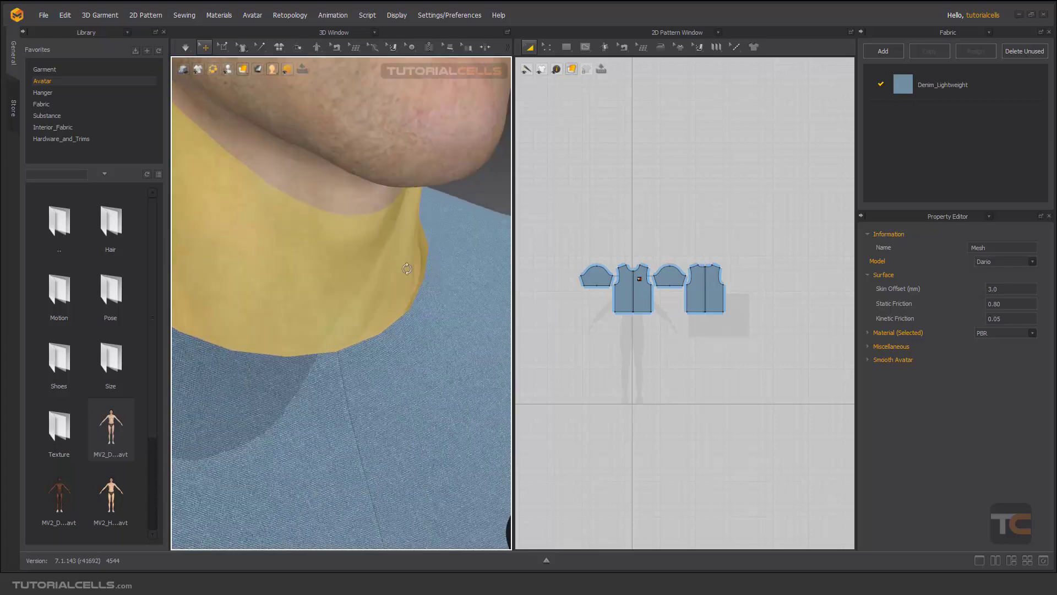
{"action": "right_click_drag", "start_coordinate": [424, 256], "coordinate": [417, 245]}
{"action": "scroll", "coordinate": [401, 295], "scroll_direction": "up", "scroll_amount": 2}
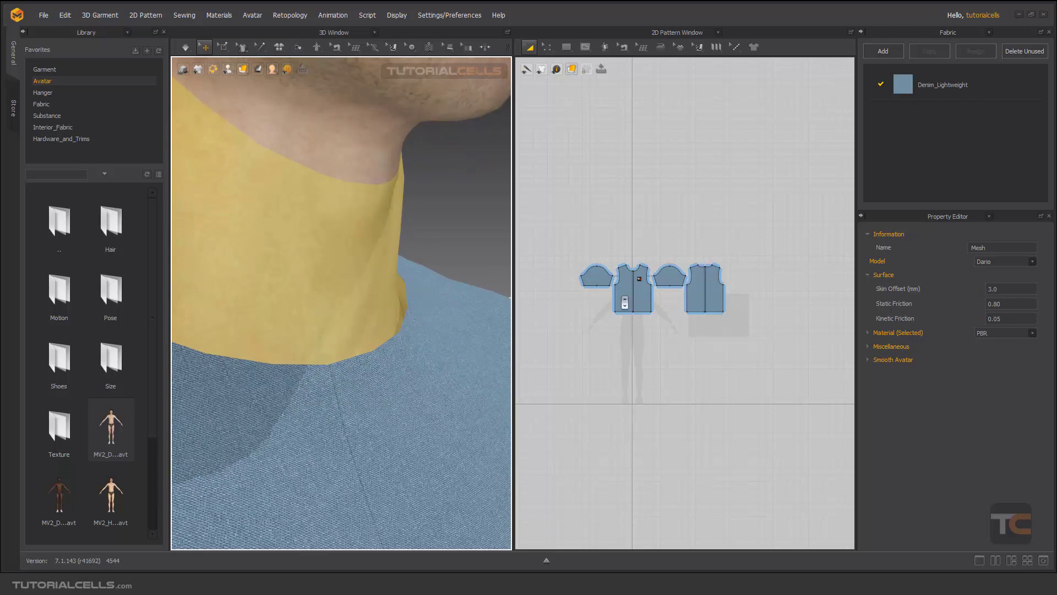
{"action": "left_click", "coordinate": [1000, 289]}
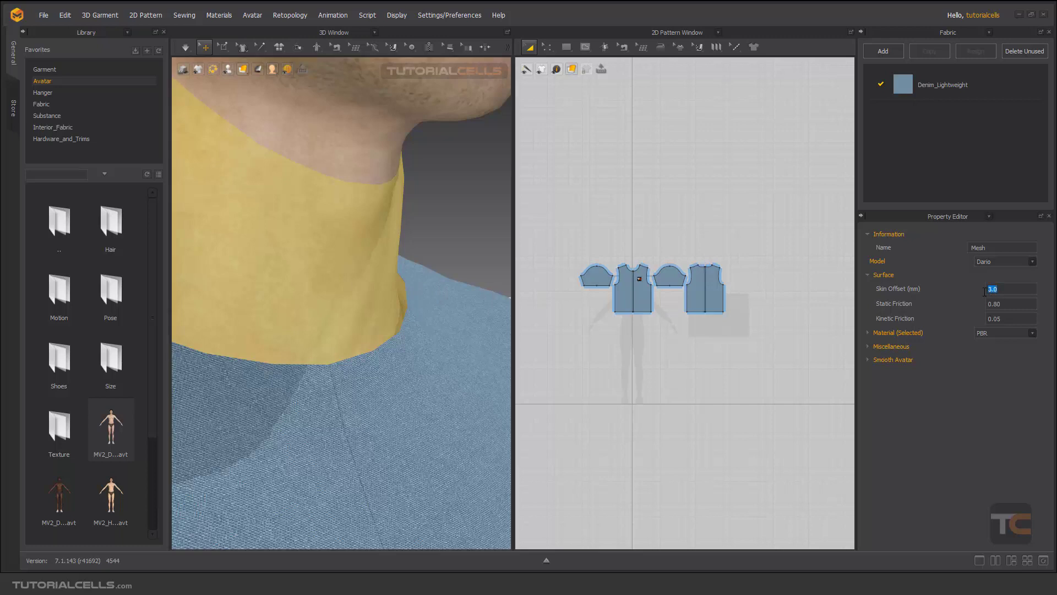
{"action": "scroll", "coordinate": [428, 316], "scroll_direction": "down", "scroll_amount": 2}
{"action": "scroll", "coordinate": [429, 316], "scroll_direction": "down", "scroll_amount": 3}
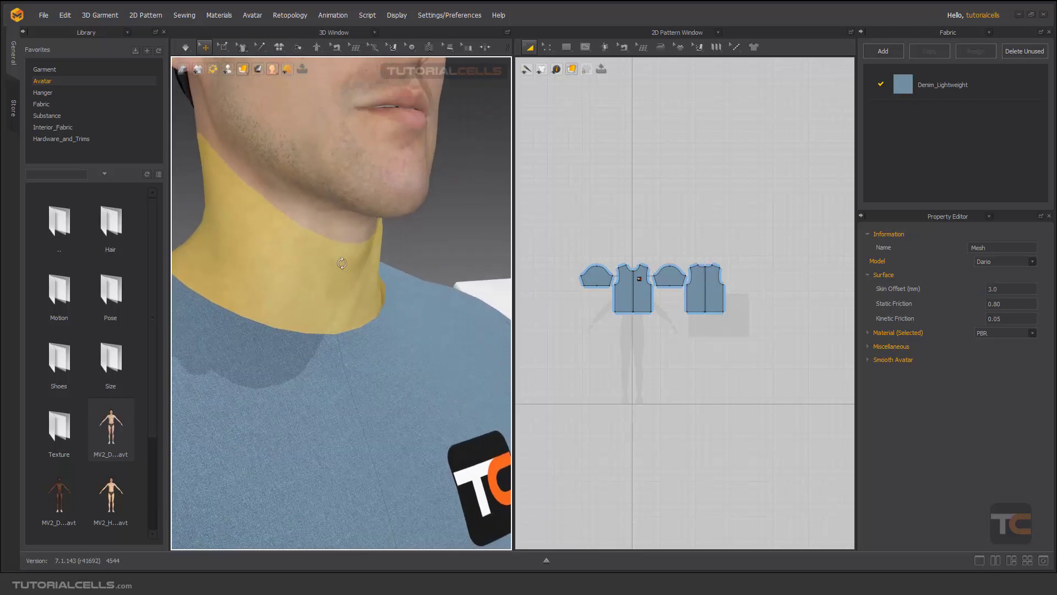
- Change the avatar's Skin Offset from 3.0 to 0
{"action": "left_click", "coordinate": [191, 49]}
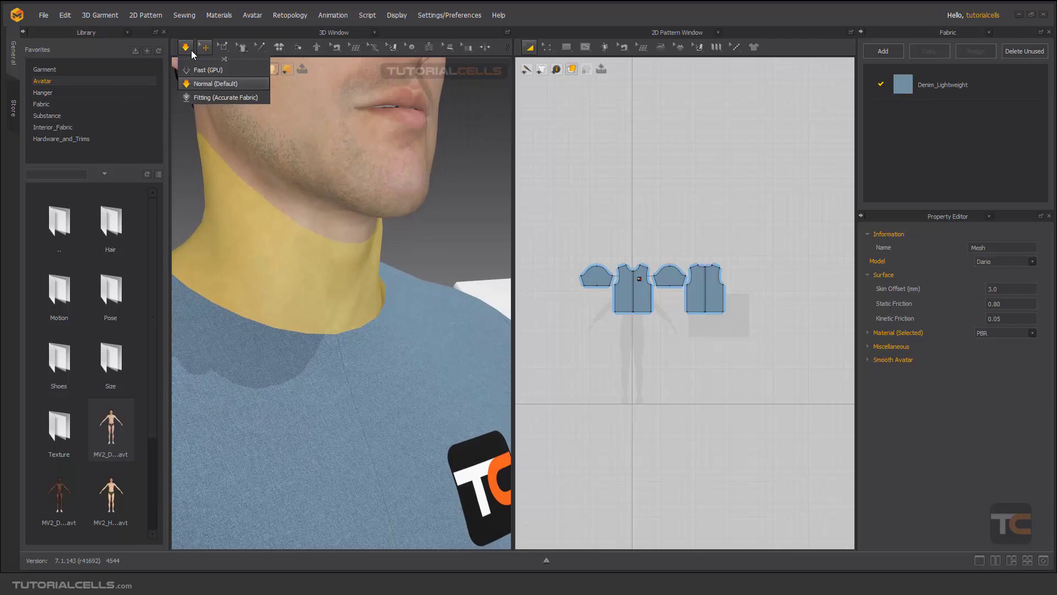
{"action": "left_click", "coordinate": [204, 98]}
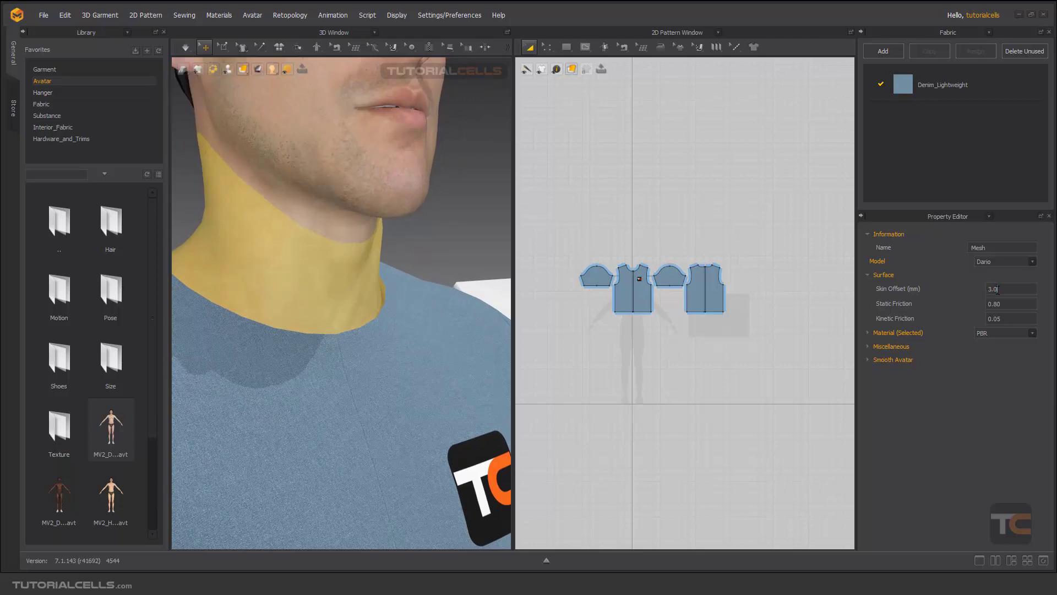
{"action": "left_click_drag", "start_coordinate": [996, 290], "coordinate": [986, 290]}
{"action": "type", "text": "0"}
{"action": "key", "text": "Return"}
- Run the simulation briefly so the shirt settles against the body
{"action": "scroll", "coordinate": [388, 300], "scroll_direction": "up", "scroll_amount": 2}
{"action": "scroll", "coordinate": [388, 300], "scroll_direction": "up", "scroll_amount": 1}
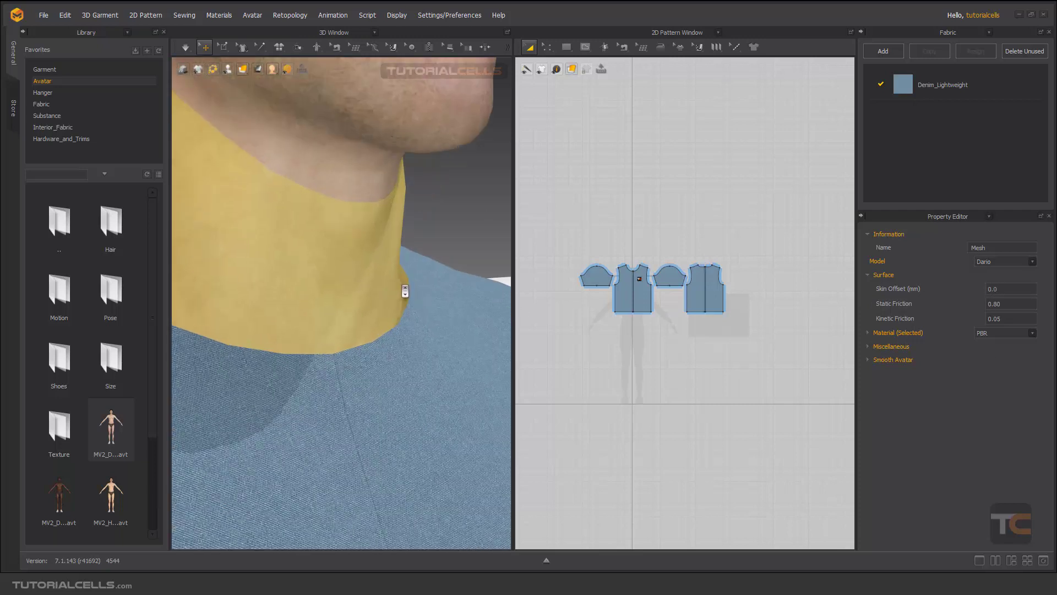
{"action": "key", "text": "space"}
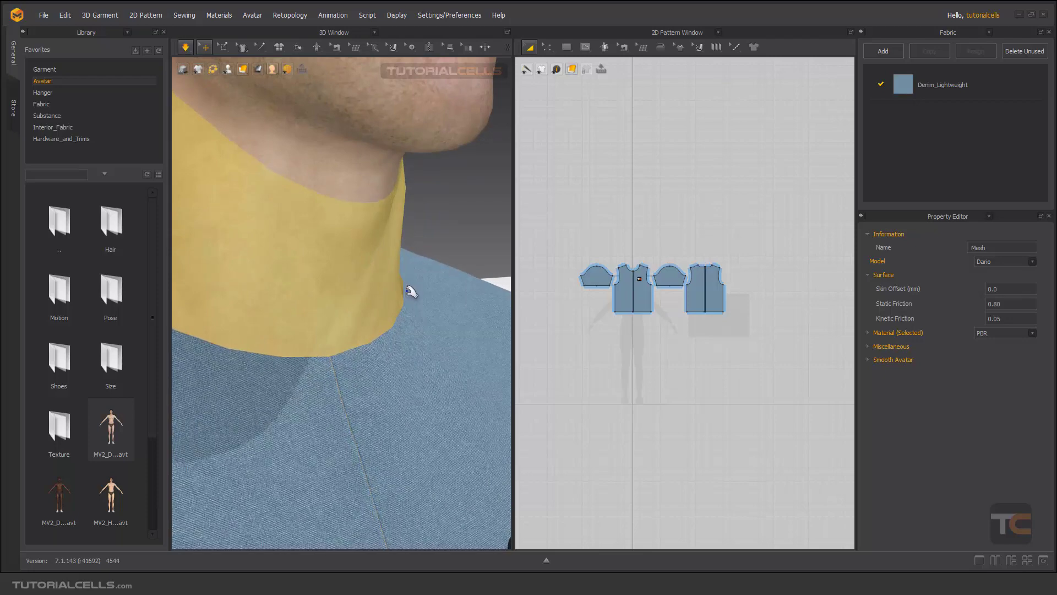
{"action": "key", "text": "space"}
{"action": "scroll", "coordinate": [410, 292], "scroll_direction": "down", "scroll_amount": 4}
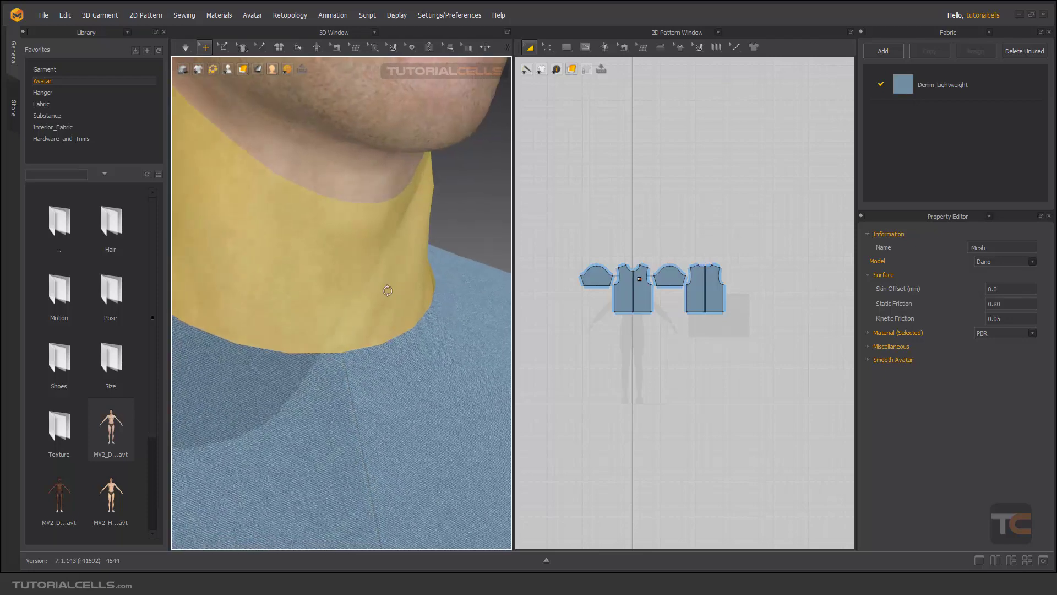
{"action": "scroll", "coordinate": [378, 304], "scroll_direction": "down", "scroll_amount": 3}
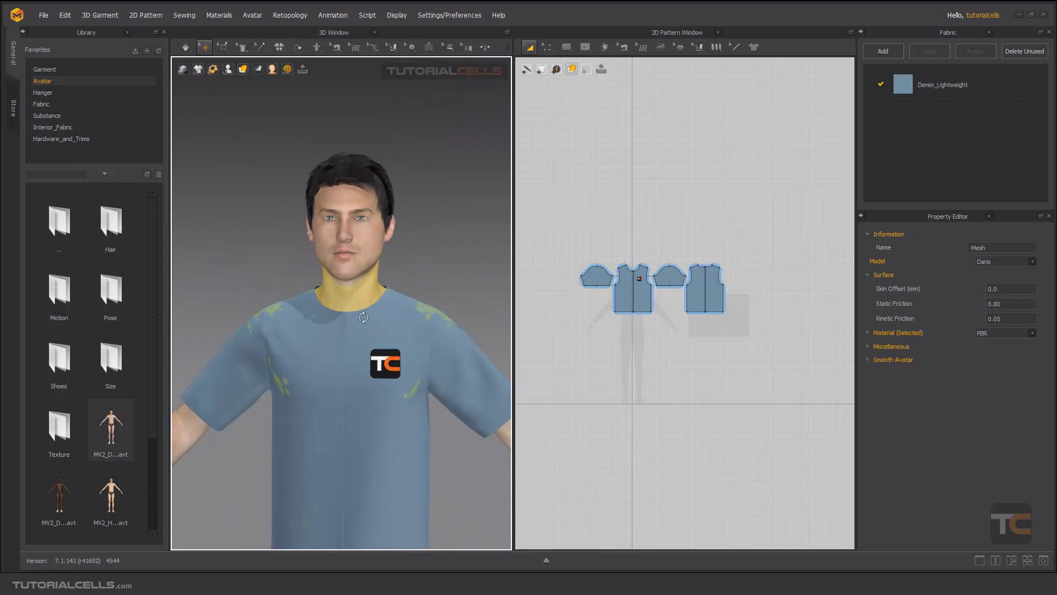
{"action": "mouse_move", "coordinate": [377, 319]}
{"action": "right_mouse_down"}
{"action": "mouse_move", "coordinate": [269, 309]}
{"action": "mouse_move", "coordinate": [384, 331]}
{"action": "right_mouse_up"}
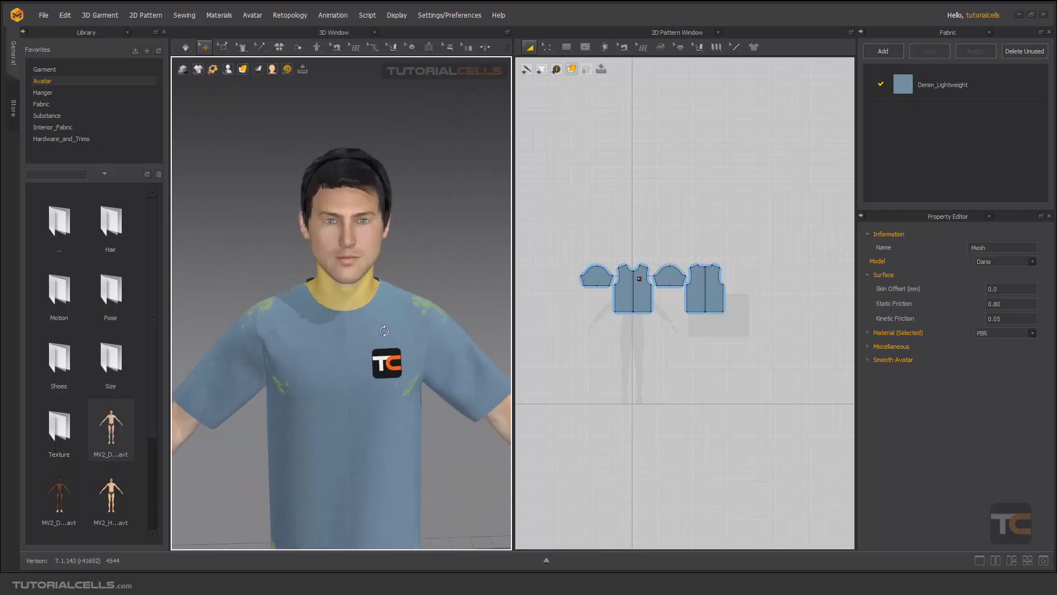
{"action": "key", "text": "q"}
{"action": "left_click", "coordinate": [430, 285]}
{"action": "left_click", "coordinate": [278, 300]}
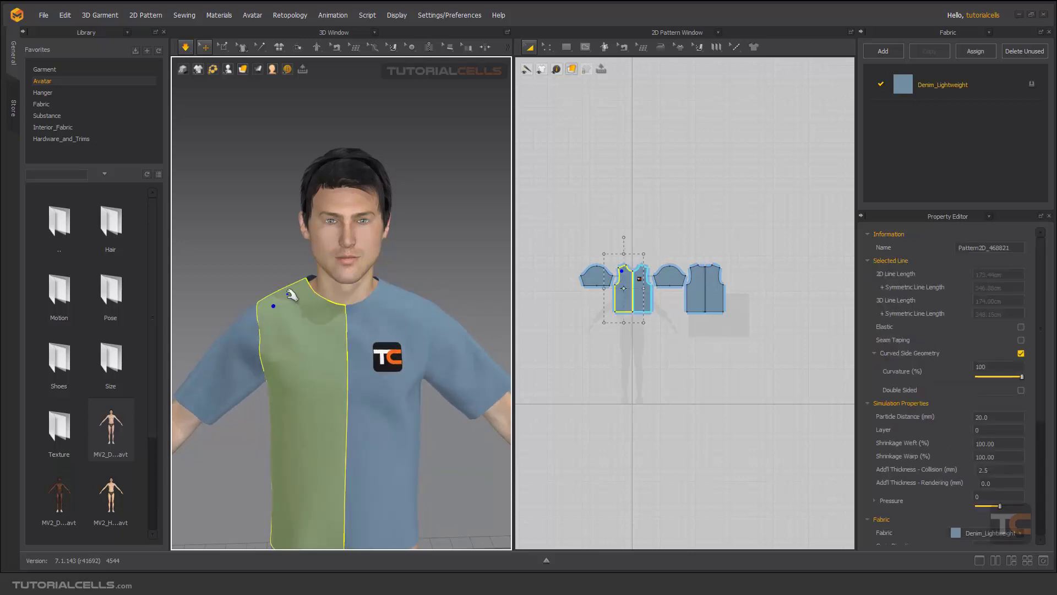
{"action": "left_click", "coordinate": [404, 250]}
{"action": "right_click_drag", "start_coordinate": [404, 249], "coordinate": [354, 243]}
{"action": "scroll", "coordinate": [385, 281], "scroll_direction": "up", "scroll_amount": 10}
{"action": "left_click", "coordinate": [353, 244]}
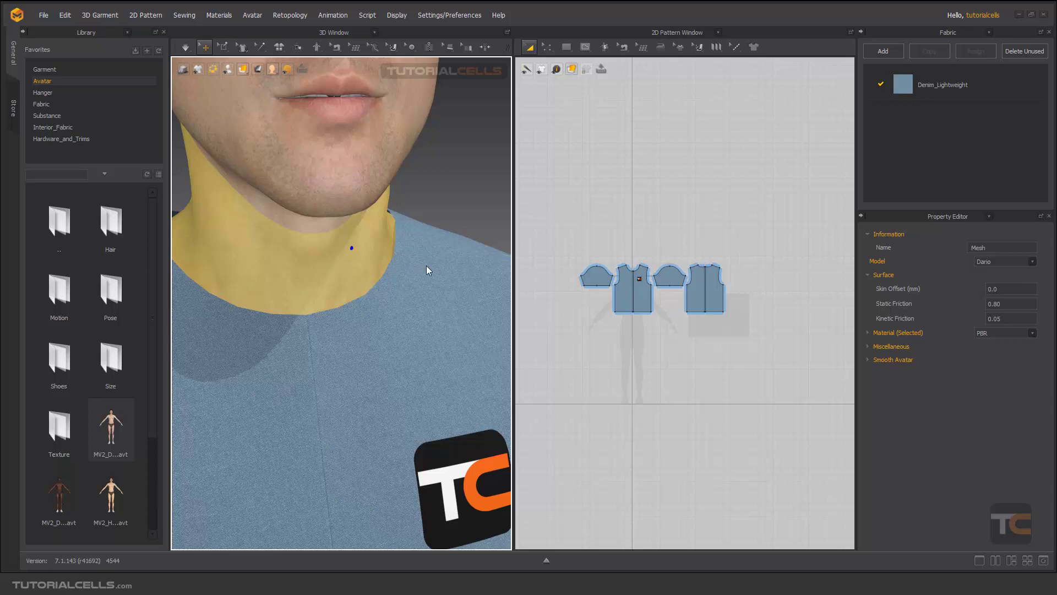
- From a three-quarter view, enter a Skin Offset of 2 and stop the simulation
{"action": "scroll", "coordinate": [428, 269], "scroll_direction": "down", "scroll_amount": 5}
{"action": "mouse_move", "coordinate": [430, 272]}
{"action": "right_mouse_down"}
{"action": "mouse_move", "coordinate": [355, 279]}
{"action": "mouse_move", "coordinate": [418, 281]}
{"action": "right_mouse_up"}
{"action": "left_click", "coordinate": [992, 289]}
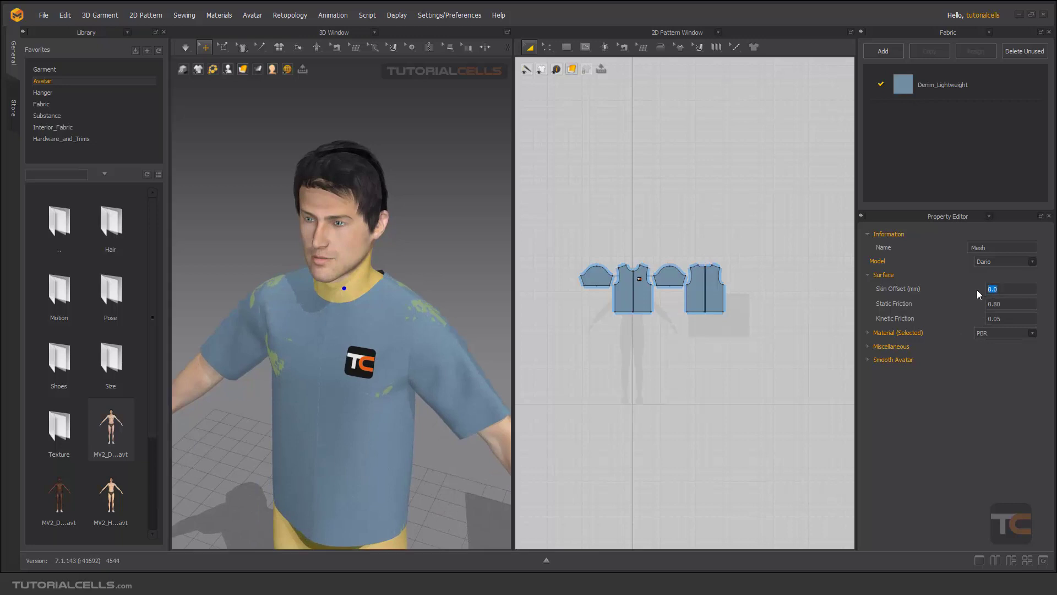
{"action": "type", "text": "2"}
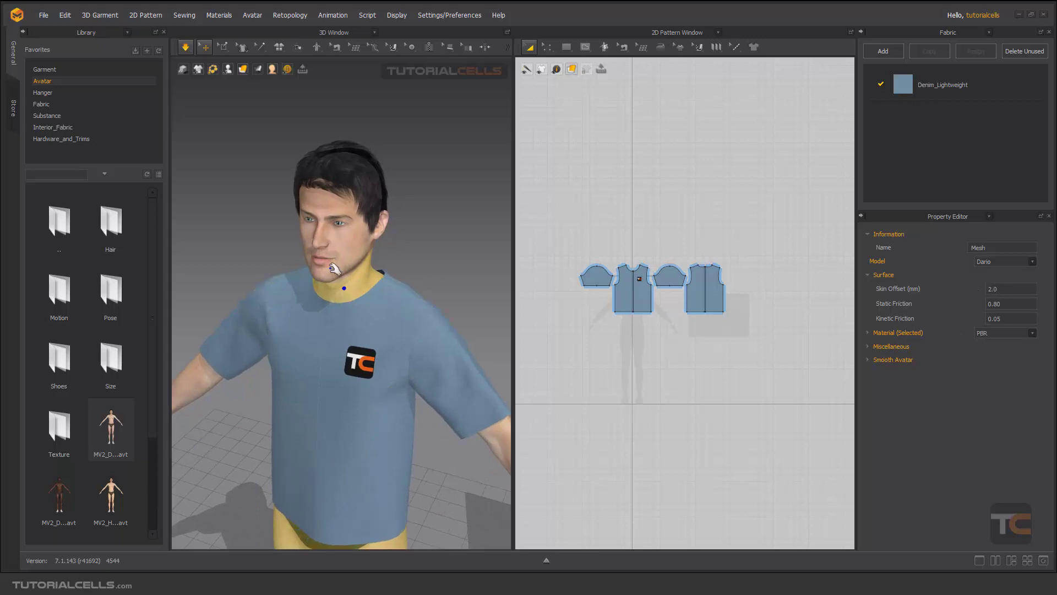
{"action": "key", "text": "space"}
- Delete all four shirt pattern pieces
{"action": "scroll", "coordinate": [374, 313], "scroll_direction": "down", "scroll_amount": 6}
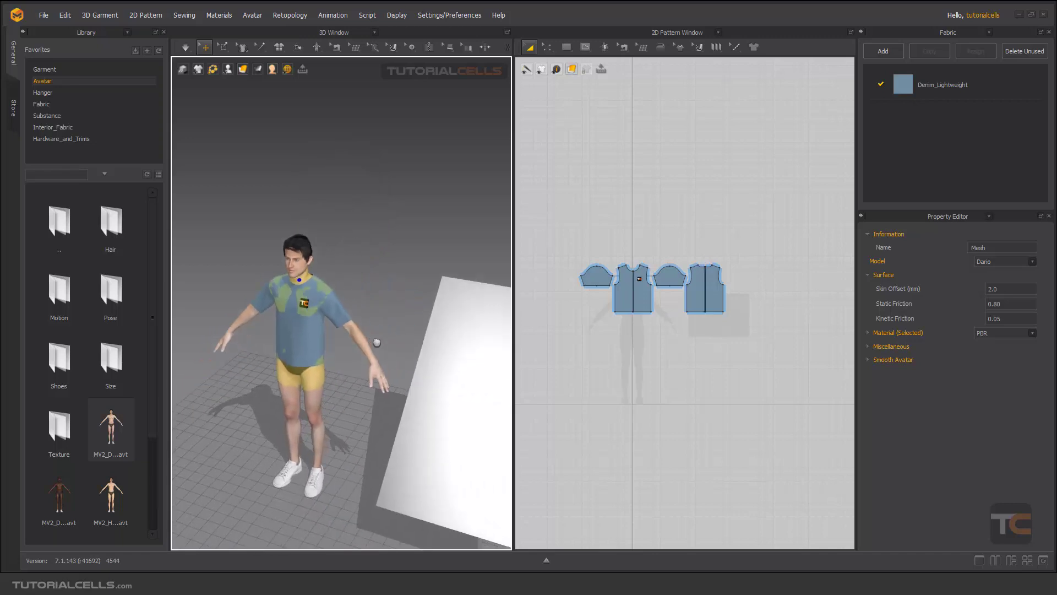
{"action": "right_click_drag", "start_coordinate": [307, 298], "coordinate": [349, 330]}
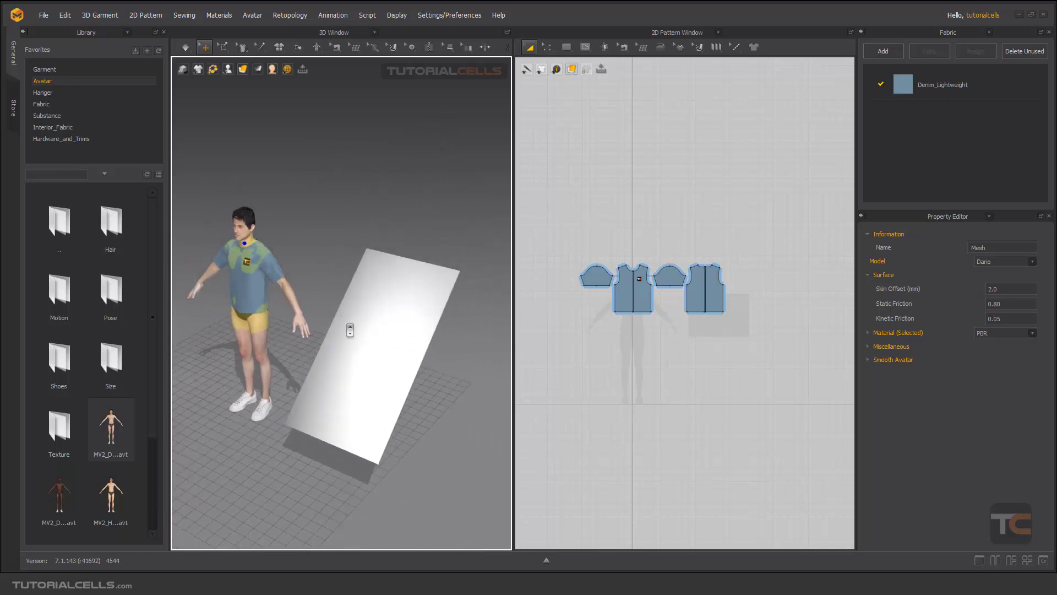
{"action": "left_click", "coordinate": [318, 268]}
{"action": "left_click_drag", "start_coordinate": [559, 244], "coordinate": [782, 337]}
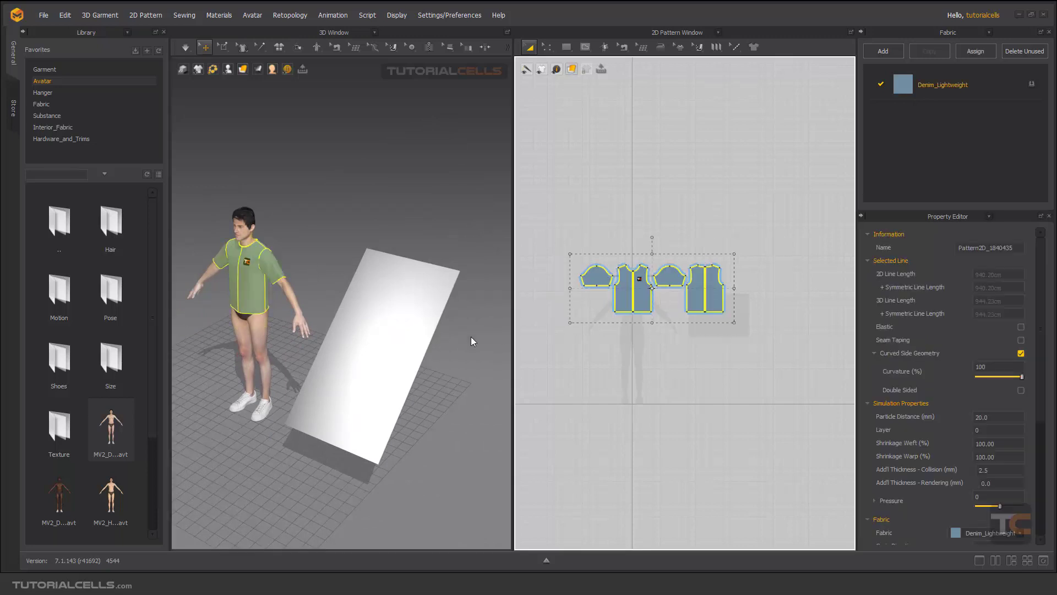
{"action": "key", "text": "Delete"}
- Draw a rectangular fabric pattern with the Rectangle tool and move it up above the sloped board
{"action": "scroll", "coordinate": [419, 297], "scroll_direction": "up", "scroll_amount": 3}
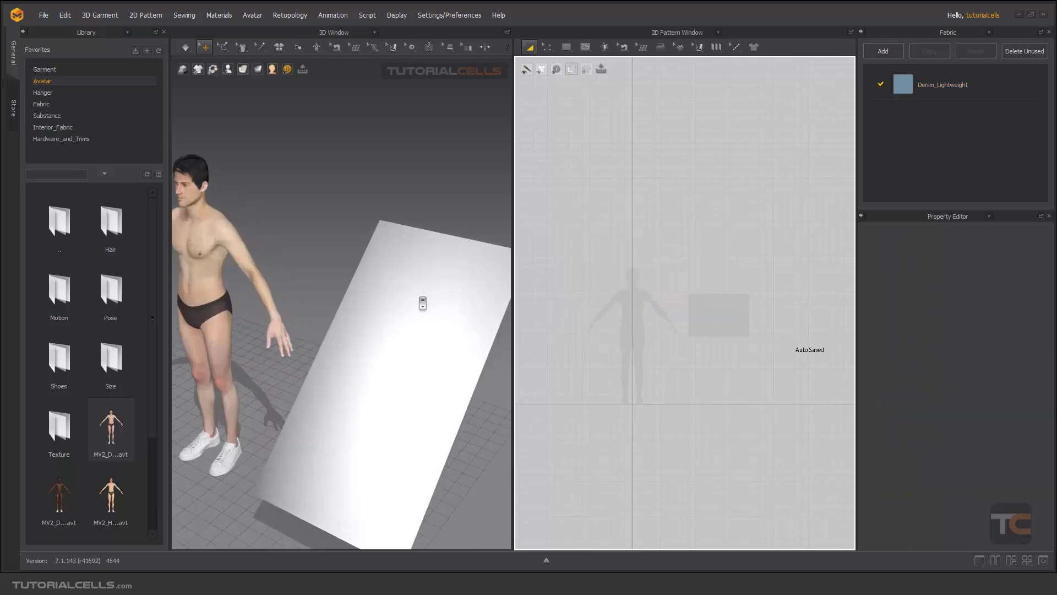
{"action": "scroll", "coordinate": [388, 271], "scroll_direction": "up", "scroll_amount": 2}
{"action": "scroll", "coordinate": [700, 305], "scroll_direction": "up", "scroll_amount": 4}
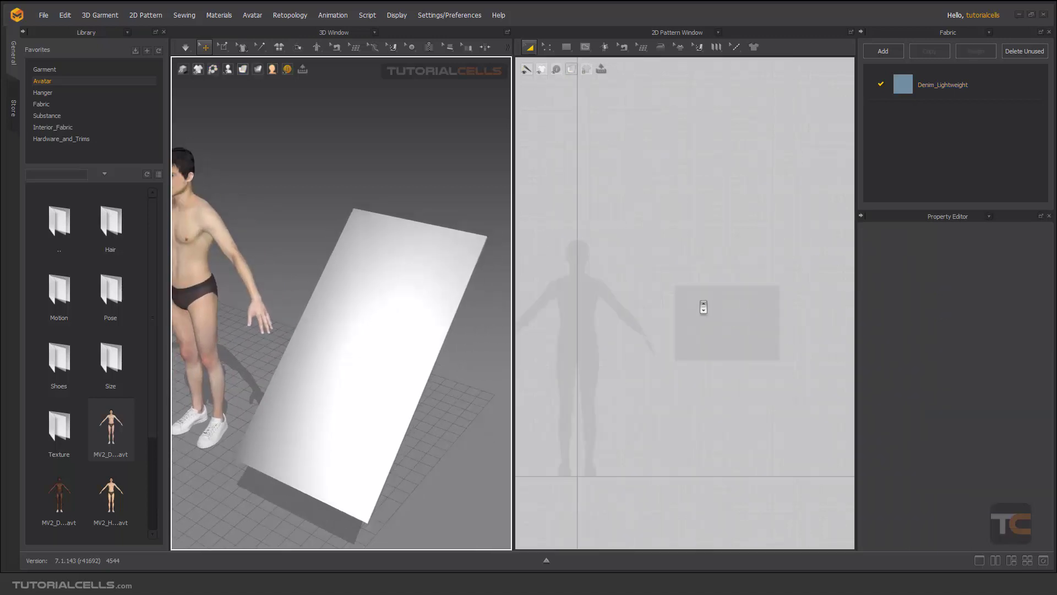
{"action": "left_click", "coordinate": [568, 47]}
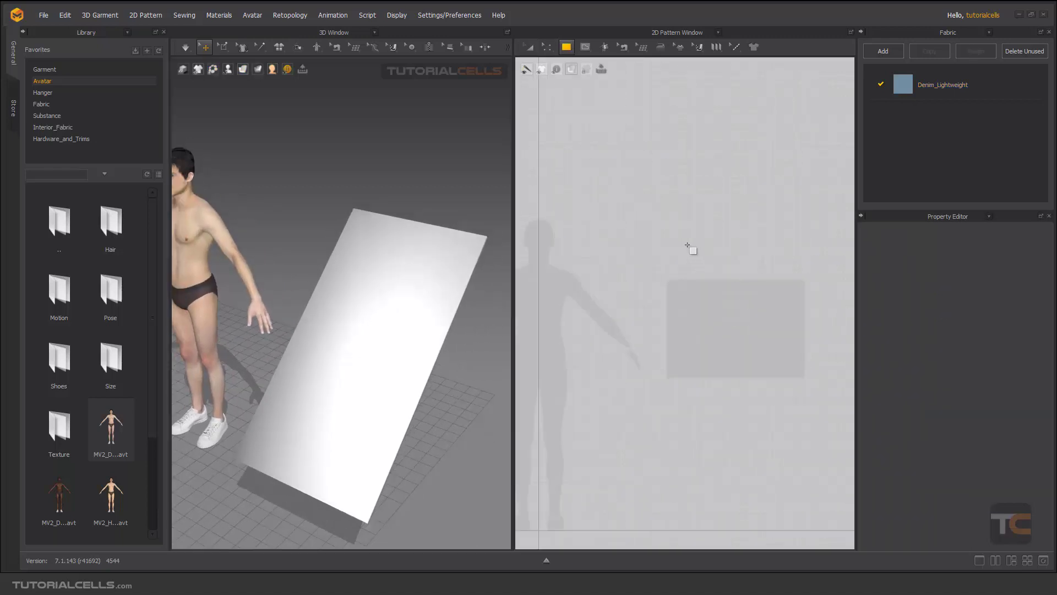
{"action": "left_click_drag", "start_coordinate": [686, 240], "coordinate": [784, 302]}
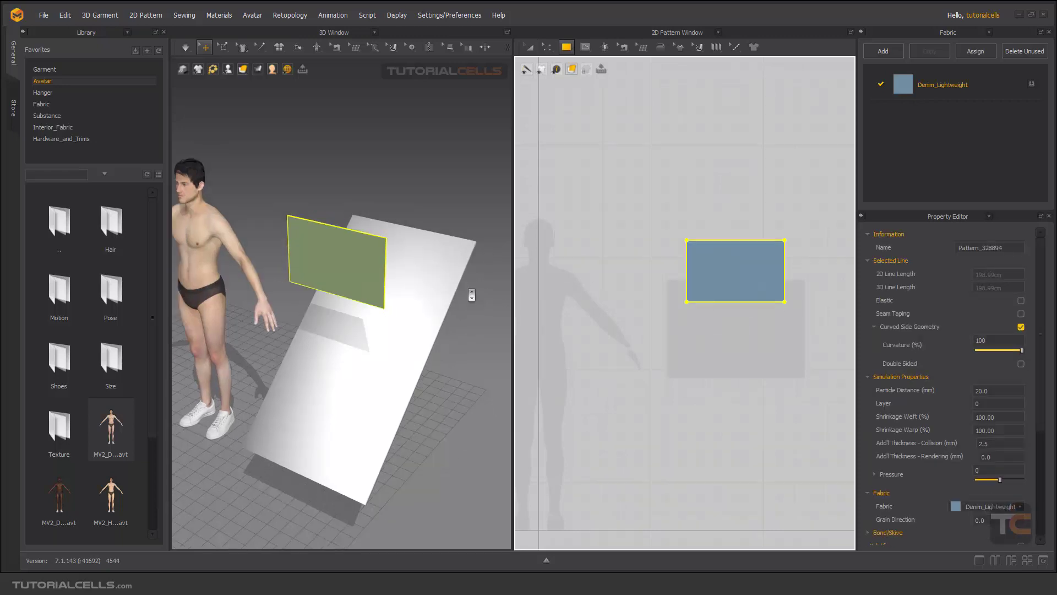
{"action": "right_click_drag", "start_coordinate": [470, 295], "coordinate": [336, 277]}
{"action": "left_click", "coordinate": [337, 277]}
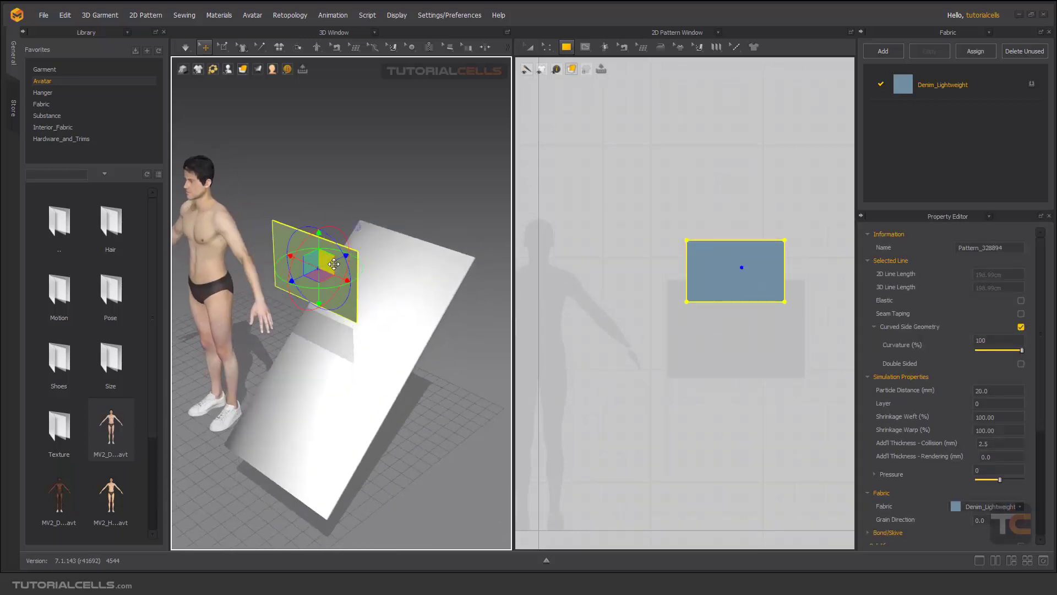
{"action": "left_click_drag", "start_coordinate": [337, 260], "coordinate": [339, 213]}
- Rotate the fabric to lie flat over the board, then select the board mesh
{"action": "left_click", "coordinate": [363, 245]}
{"action": "right_click_drag", "start_coordinate": [363, 245], "coordinate": [393, 286]}
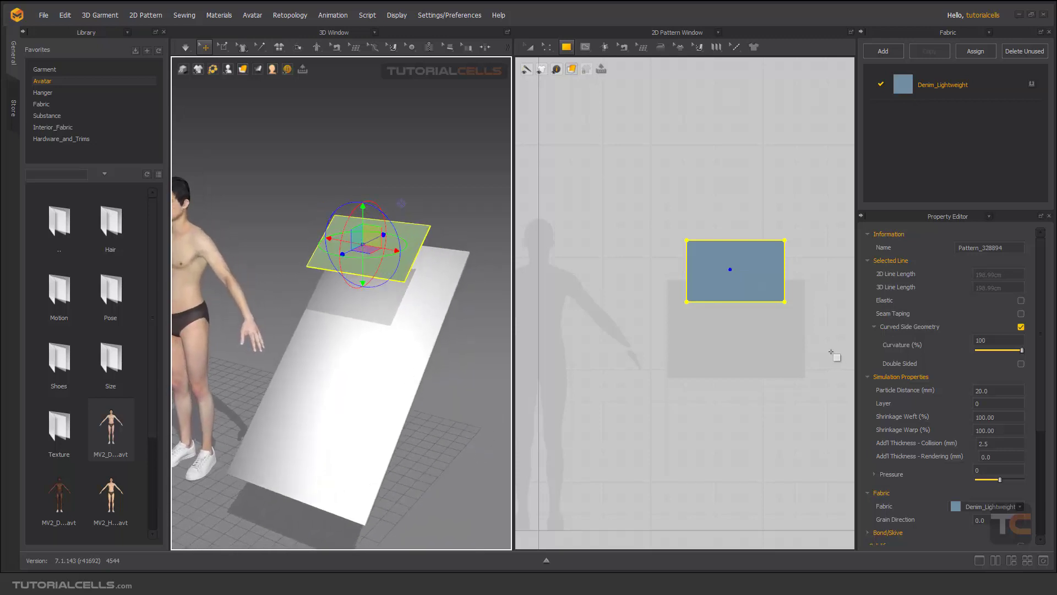
{"action": "left_click", "coordinate": [420, 305]}
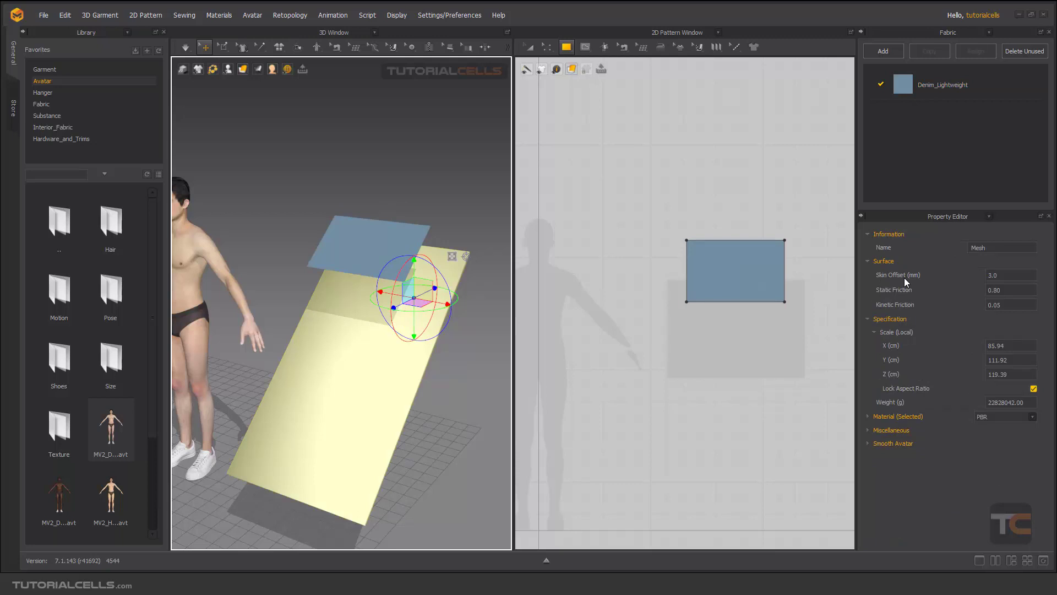
- Simulate the fabric sliding down the slope, stop, and undo back to the raised position
{"action": "key", "text": "space"}
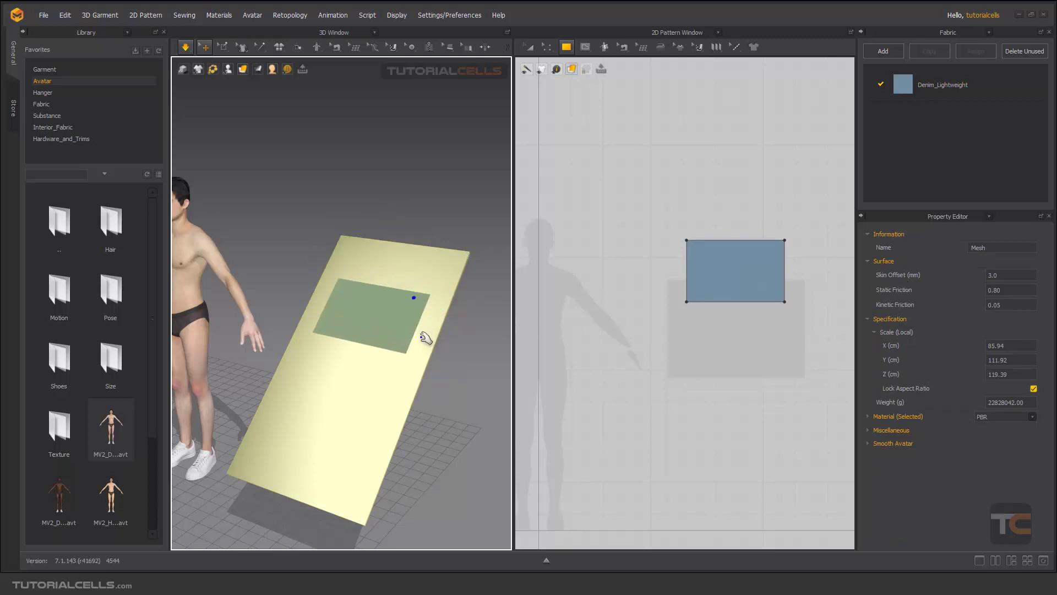
{"action": "middle_click_drag", "start_coordinate": [425, 339], "coordinate": [405, 267]}
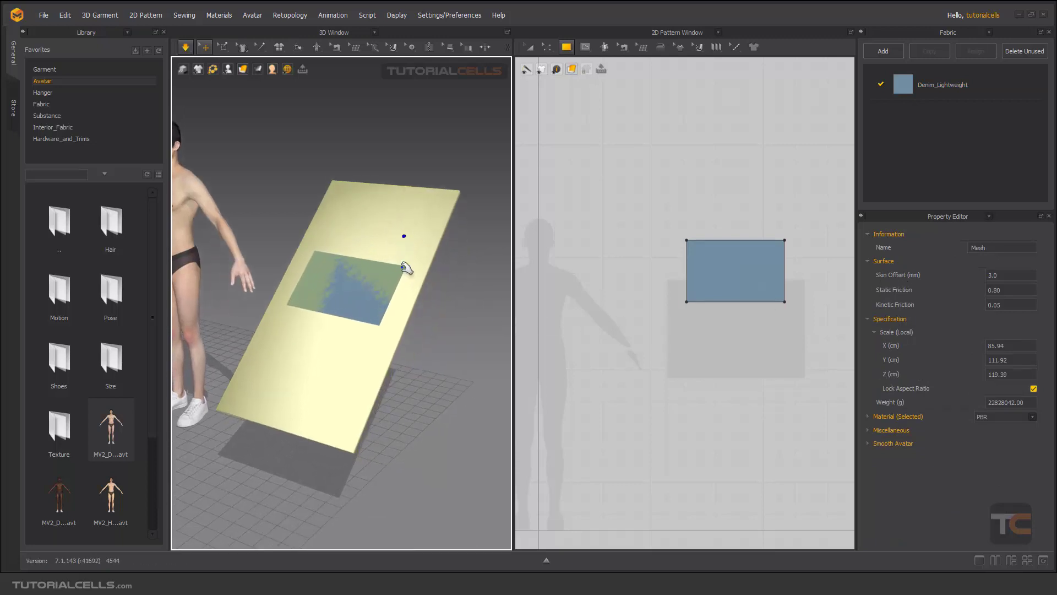
{"action": "key", "text": "space"}
{"action": "mouse_move", "coordinate": [406, 268]}
{"action": "right_mouse_down"}
{"action": "mouse_move", "coordinate": [396, 289]}
{"action": "mouse_move", "coordinate": [378, 276]}
{"action": "mouse_move", "coordinate": [404, 276]}
{"action": "right_mouse_up"}
{"action": "key", "text": "ctrl+z"}
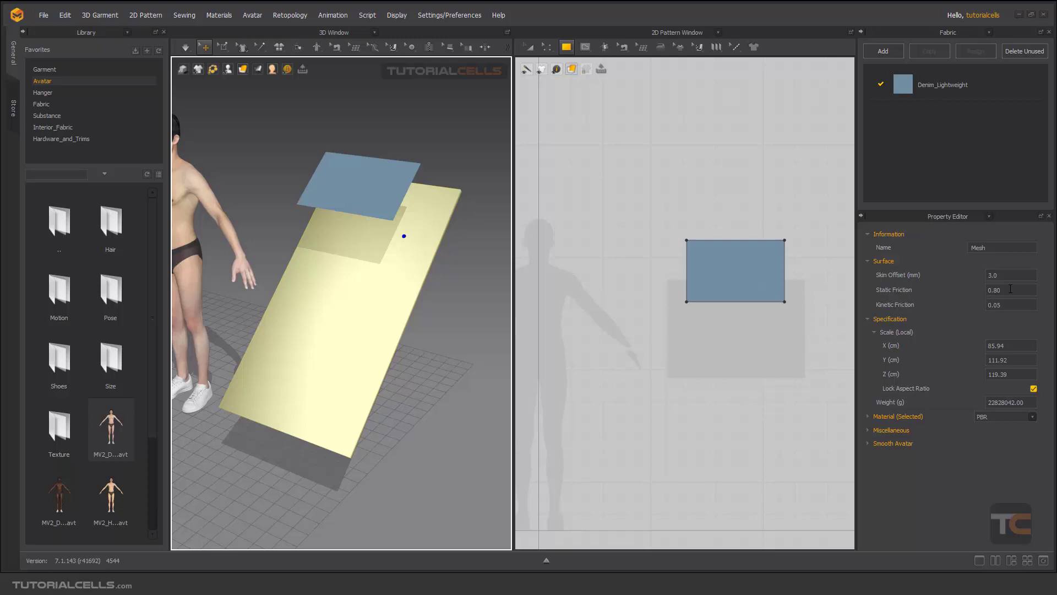
- Set the board's Static Friction to 1.00, simulate the fabric drop, then undo to reset it
{"action": "left_click_drag", "start_coordinate": [1010, 288], "coordinate": [983, 290]}
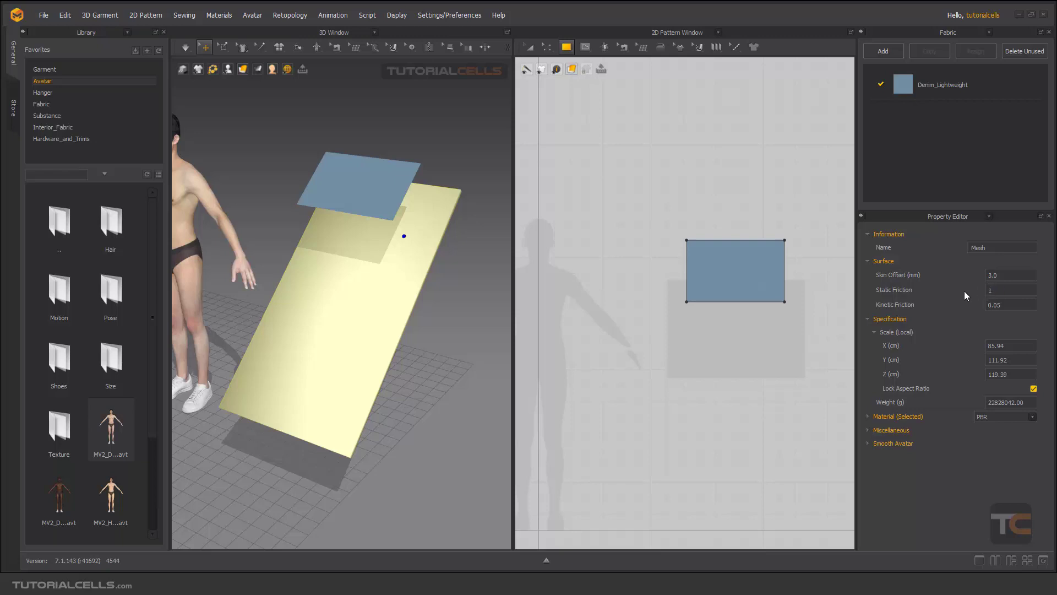
{"action": "key", "text": "space"}
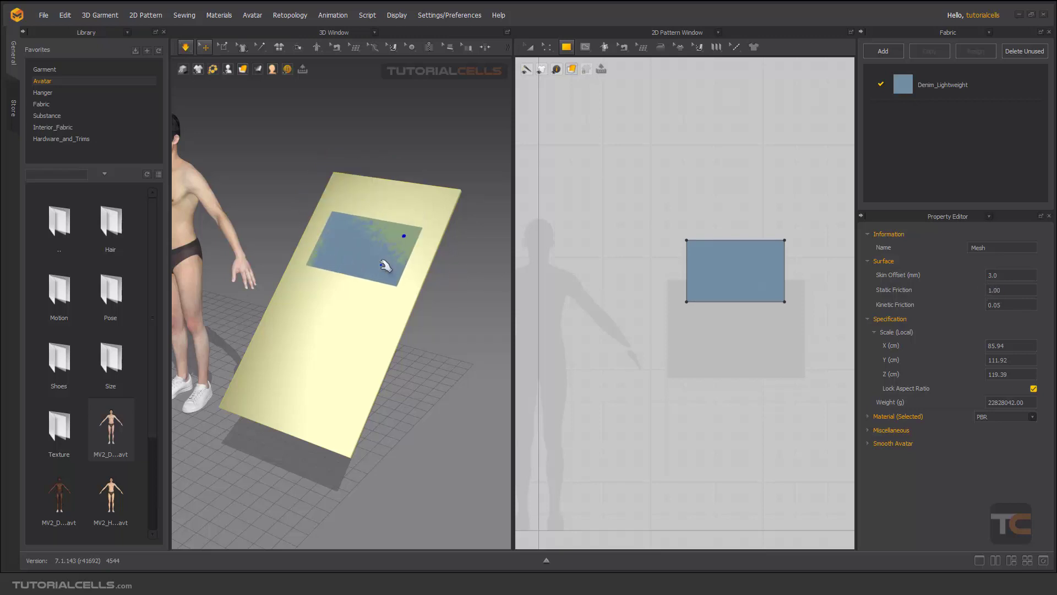
{"action": "key", "text": "space"}
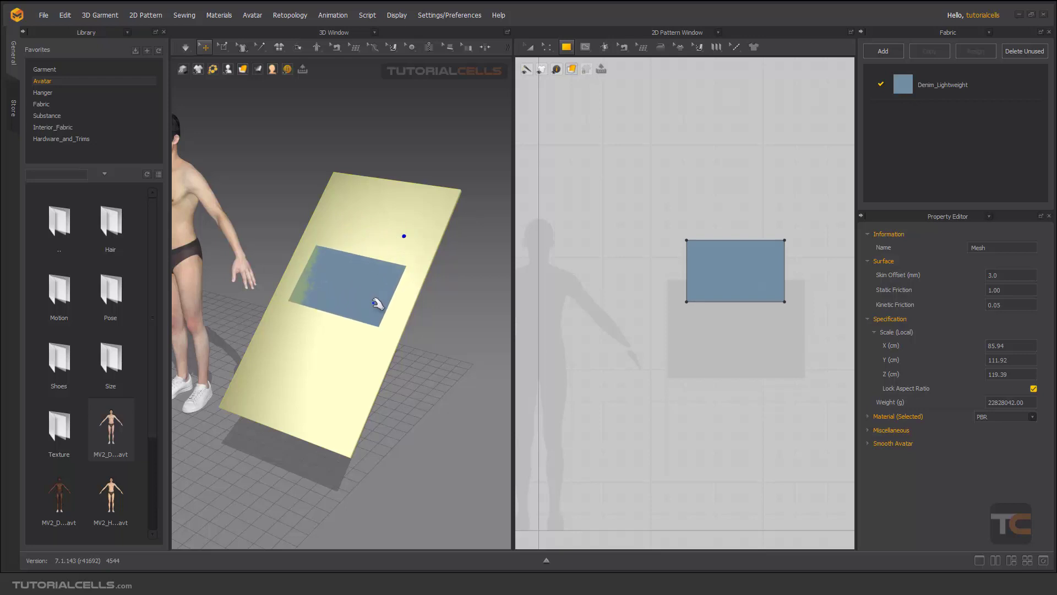
{"action": "key", "text": "ctrl+z"}
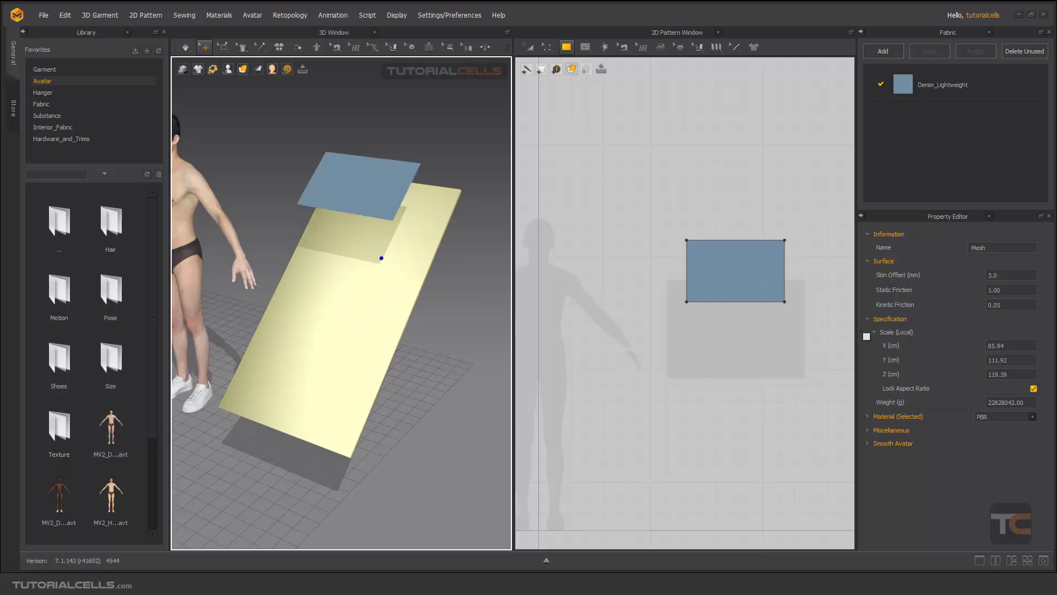
- Set Kinetic Friction to 1.00 and run the simulation to test the fabric on the board
{"action": "left_click", "coordinate": [999, 306]}
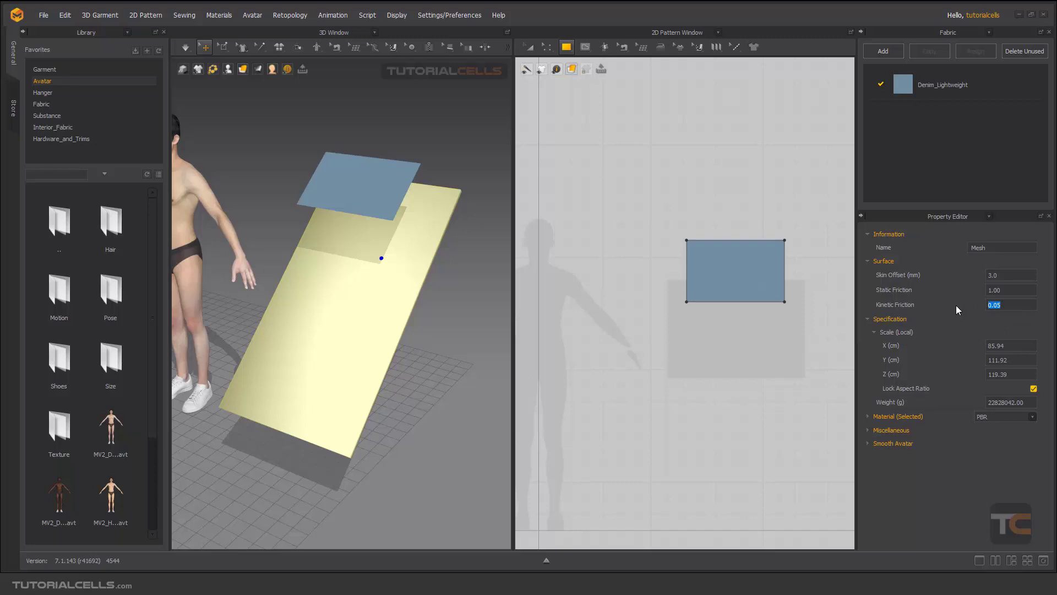
{"action": "type", "text": "1"}
{"action": "key", "text": "Return"}
{"action": "key", "text": "space"}
{"action": "right_click_drag", "start_coordinate": [363, 234], "coordinate": [375, 259]}
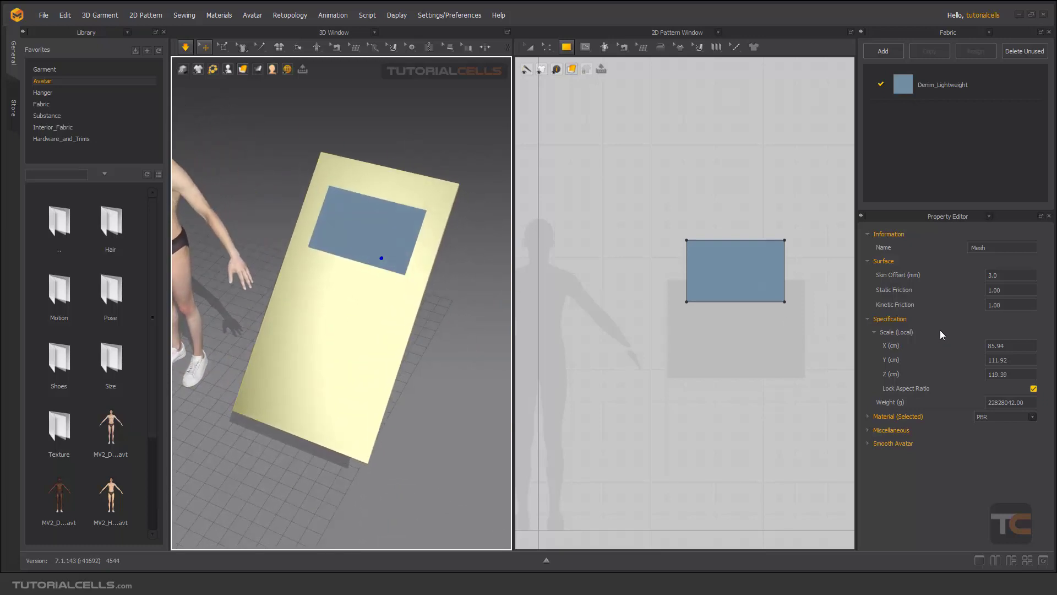
- Change Kinetic Friction to 0.00 and watch the fabric slide down the sloped board
{"action": "left_click", "coordinate": [1005, 304]}
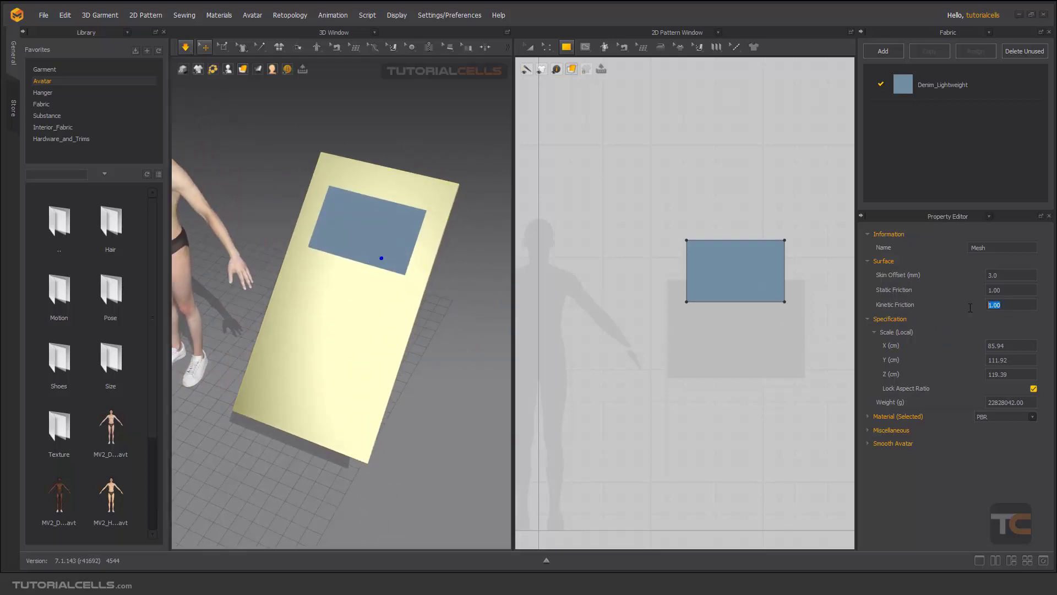
{"action": "type", "text": "0"}
{"action": "key", "text": "Return"}
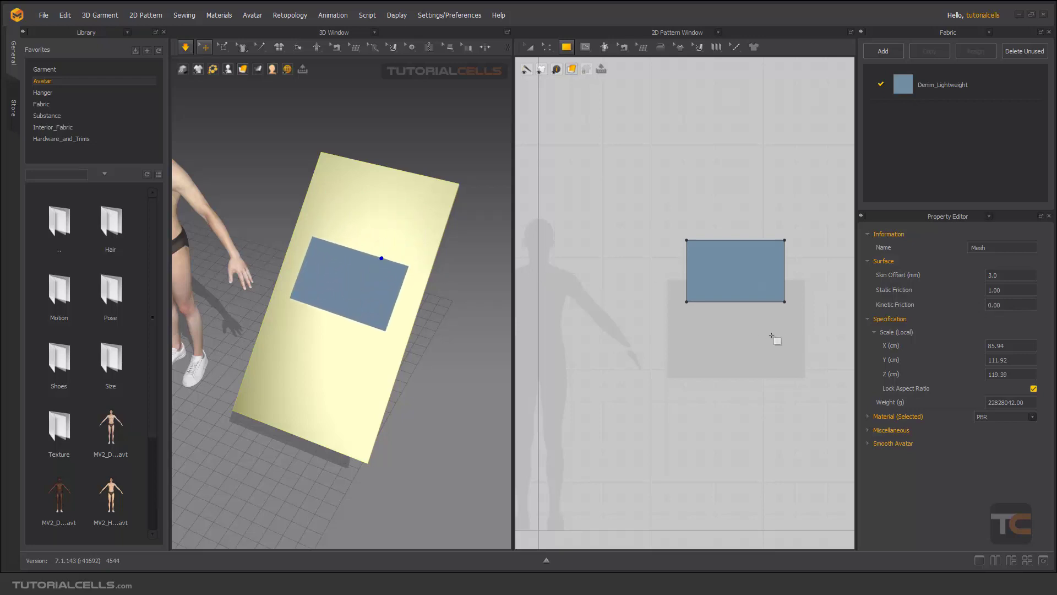
{"action": "right_click_drag", "start_coordinate": [395, 280], "coordinate": [415, 196]}
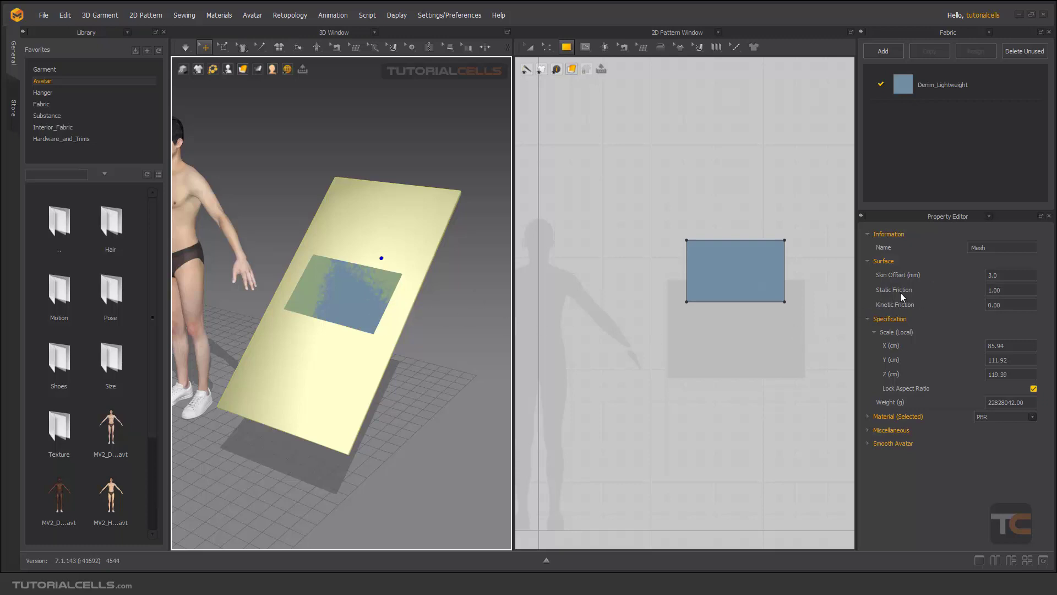
- Enter 0.00 for the board's Static Friction, then zoom out the 3D view
{"action": "double_click", "coordinate": [1000, 290]}
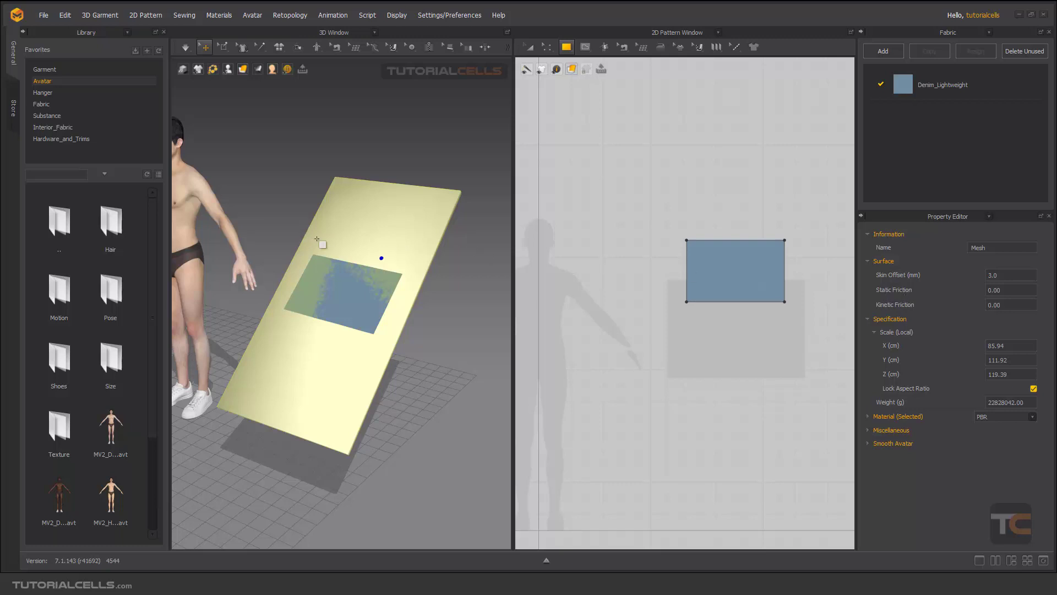
{"action": "scroll", "coordinate": [391, 240], "scroll_direction": "down", "scroll_amount": 5}
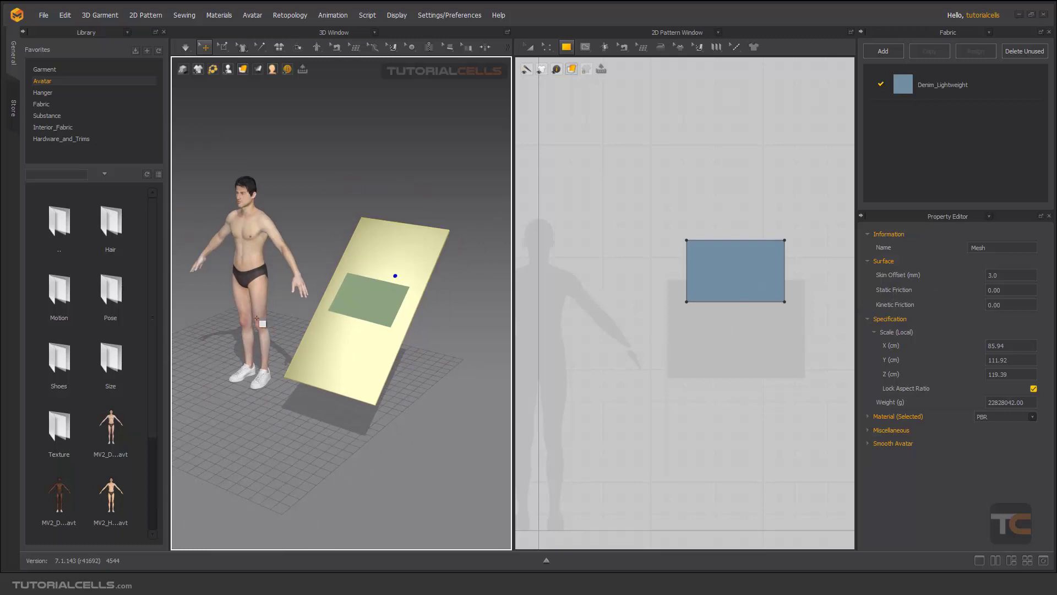
{"action": "mouse_move", "coordinate": [257, 318]}
{"action": "right_mouse_down"}
{"action": "mouse_move", "coordinate": [229, 309]}
{"action": "mouse_move", "coordinate": [269, 321]}
{"action": "right_mouse_up"}
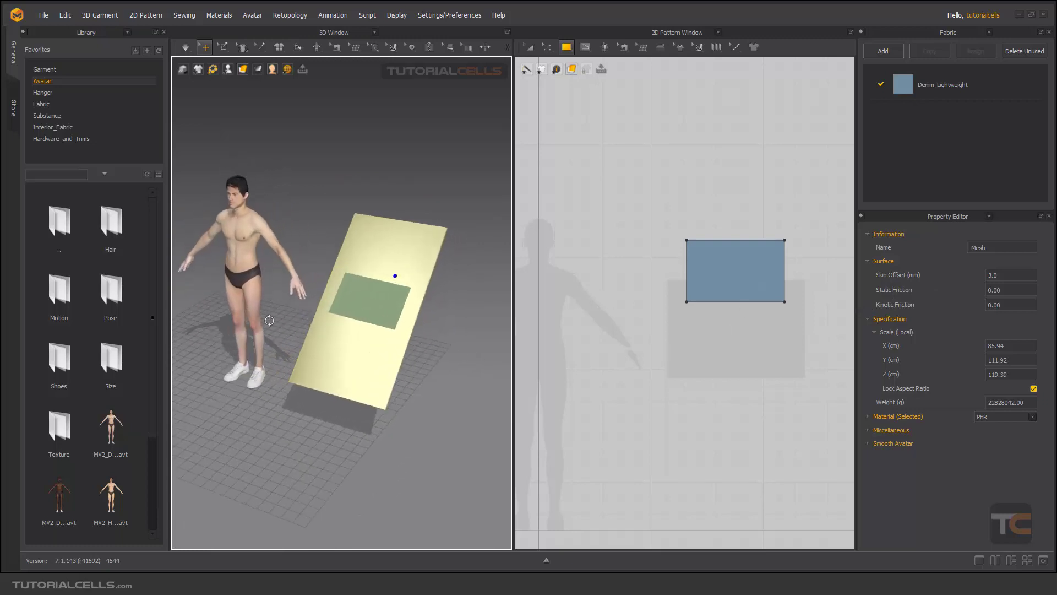
{"action": "scroll", "coordinate": [304, 314], "scroll_direction": "up", "scroll_amount": 4}
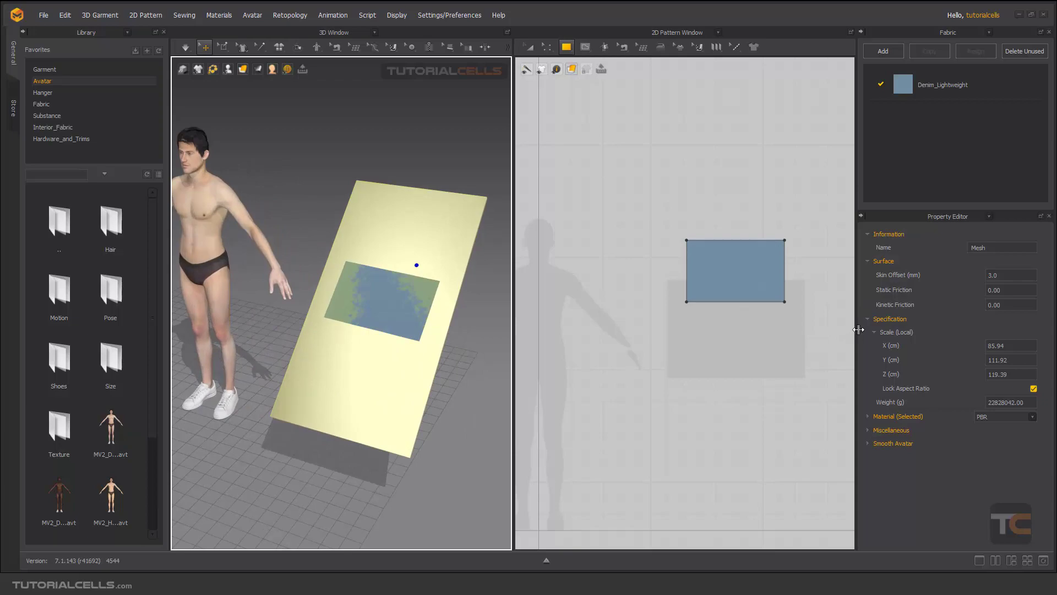